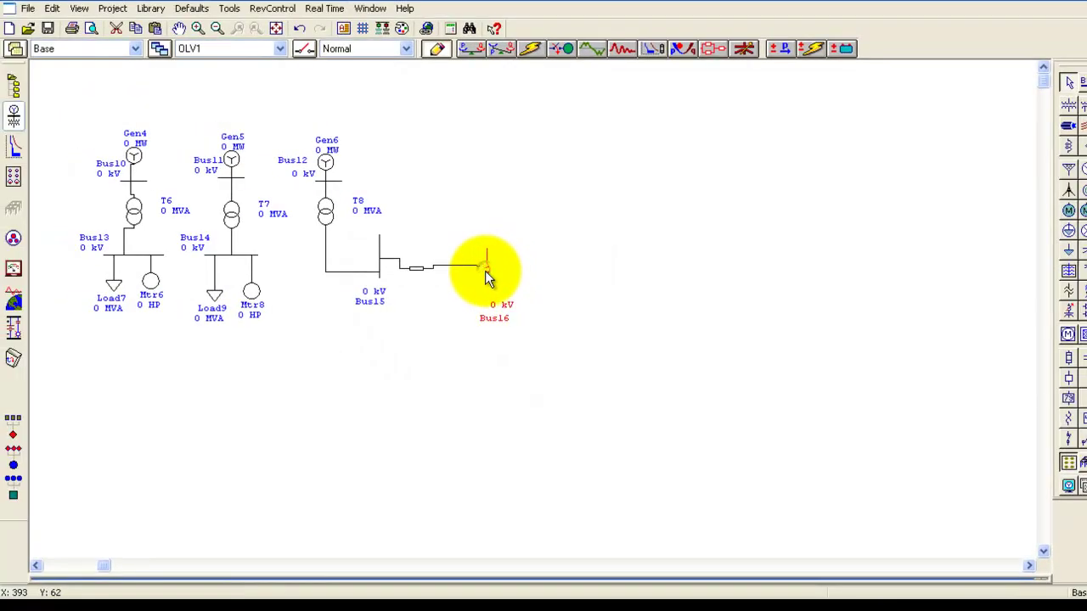
- Shorten the Bus15 bar and place two-winding transformer T9 to the right of Bus16
{"action": "left_click", "coordinate": [380, 239]}
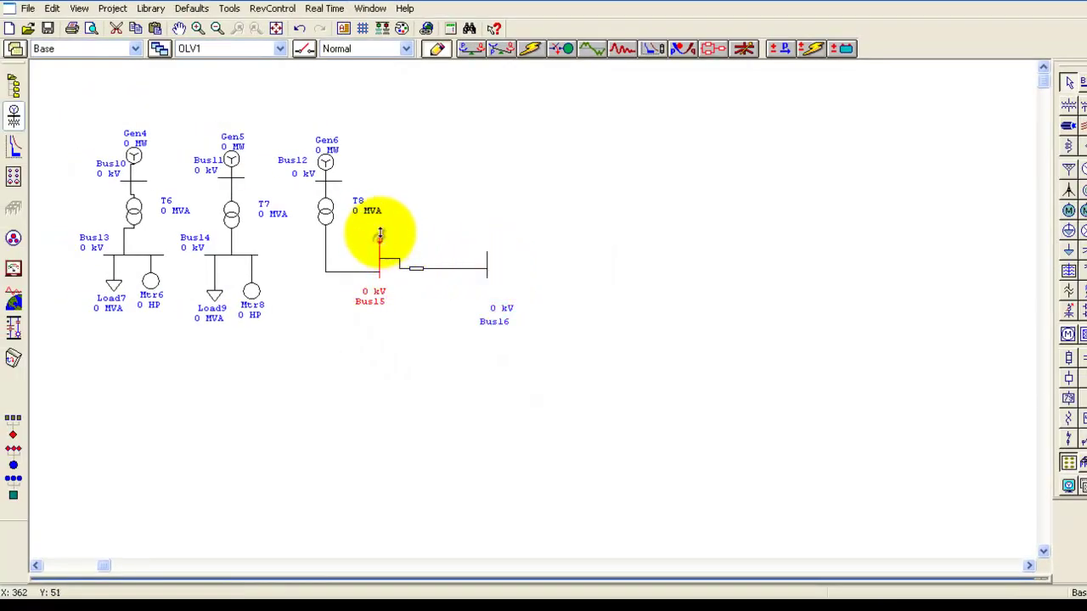
{"action": "left_click_drag", "start_coordinate": [384, 246], "coordinate": [384, 261]}
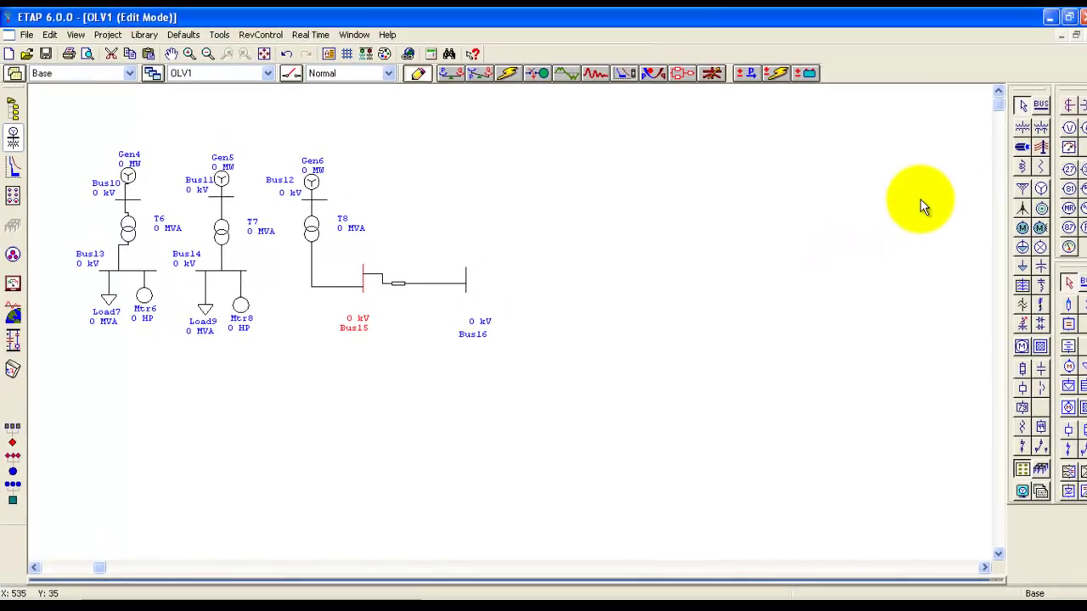
{"action": "left_click", "coordinate": [1010, 133]}
{"action": "left_click", "coordinate": [520, 285]}
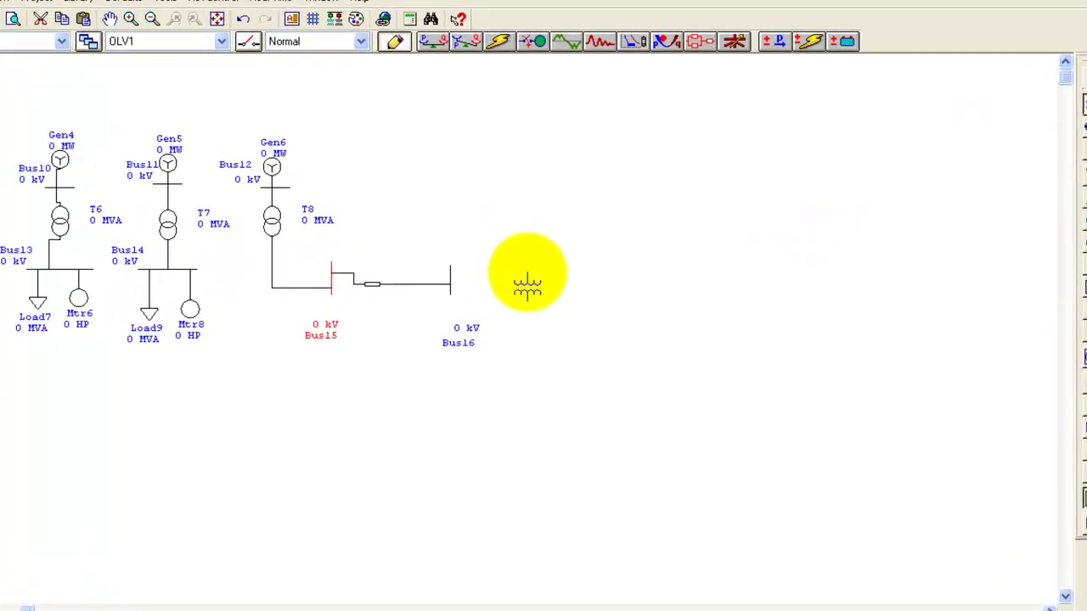
- Switch transformer T9 to the IEC symbol style
{"action": "right_click", "coordinate": [517, 253]}
{"action": "mouse_move", "coordinate": [722, 485]}
{"action": "left_click", "coordinate": [1074, 503]}
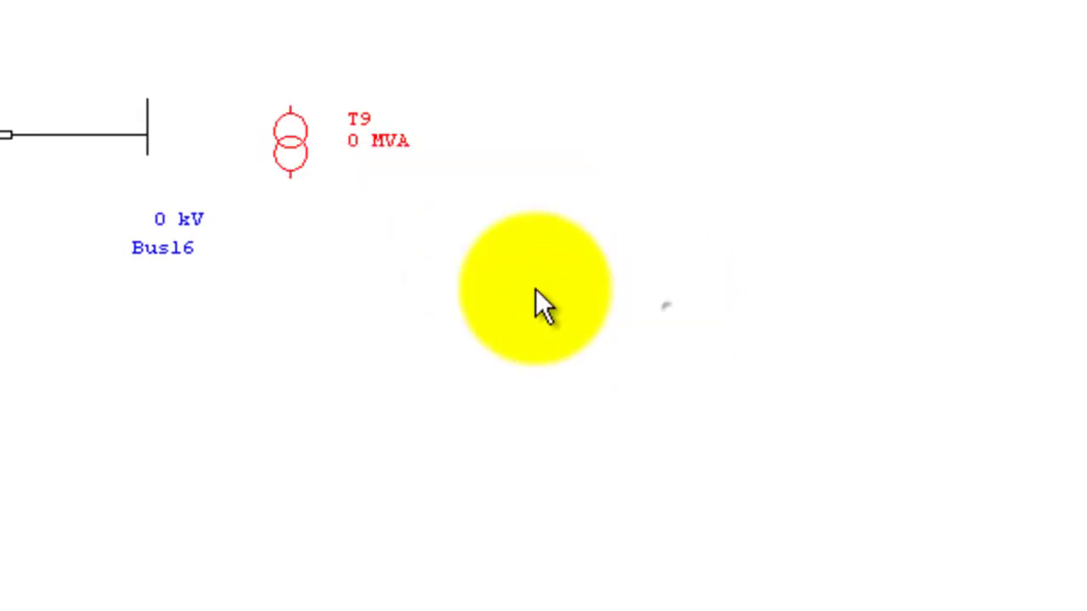
- Rotate T9 90° to lie horizontally, wire it to Bus16, and select Bus14, Load9, Mtr8
{"action": "right_click", "coordinate": [293, 137]}
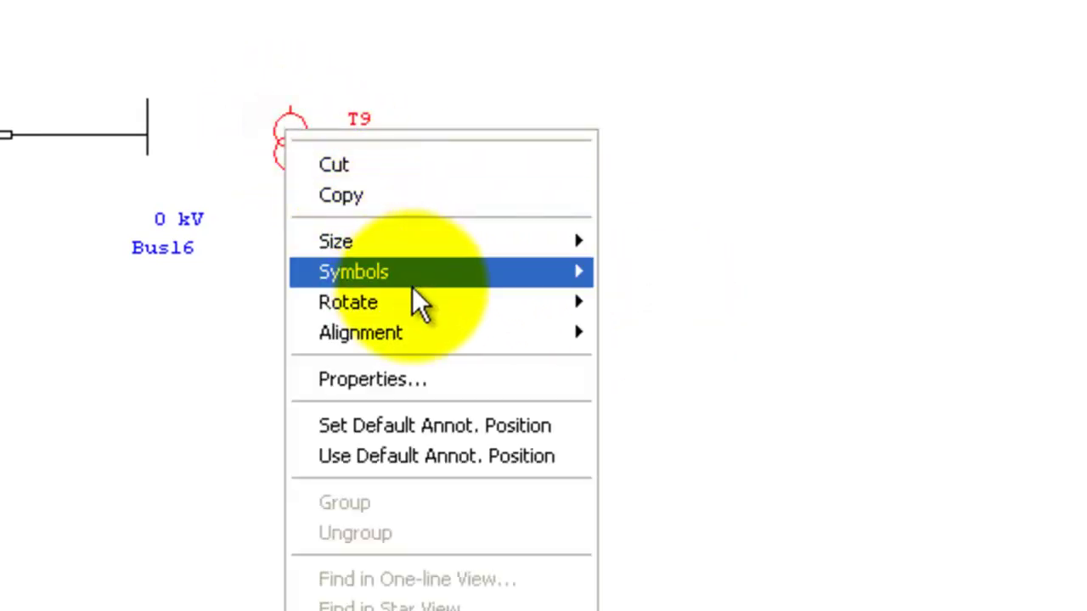
{"action": "mouse_move", "coordinate": [526, 303]}
{"action": "left_click", "coordinate": [664, 338]}
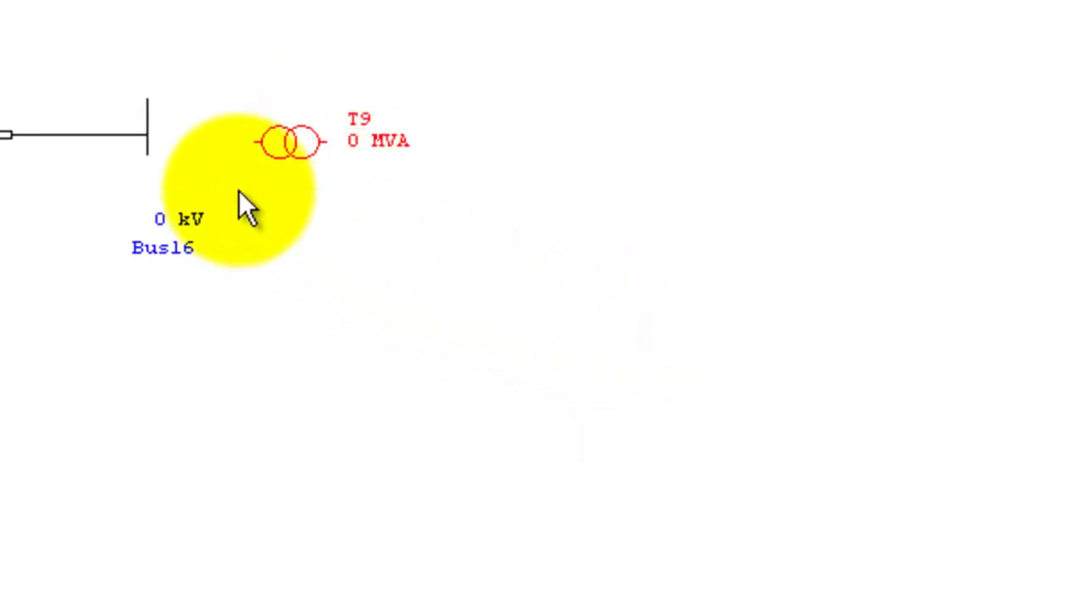
{"action": "left_click_drag", "start_coordinate": [254, 142], "coordinate": [148, 135]}
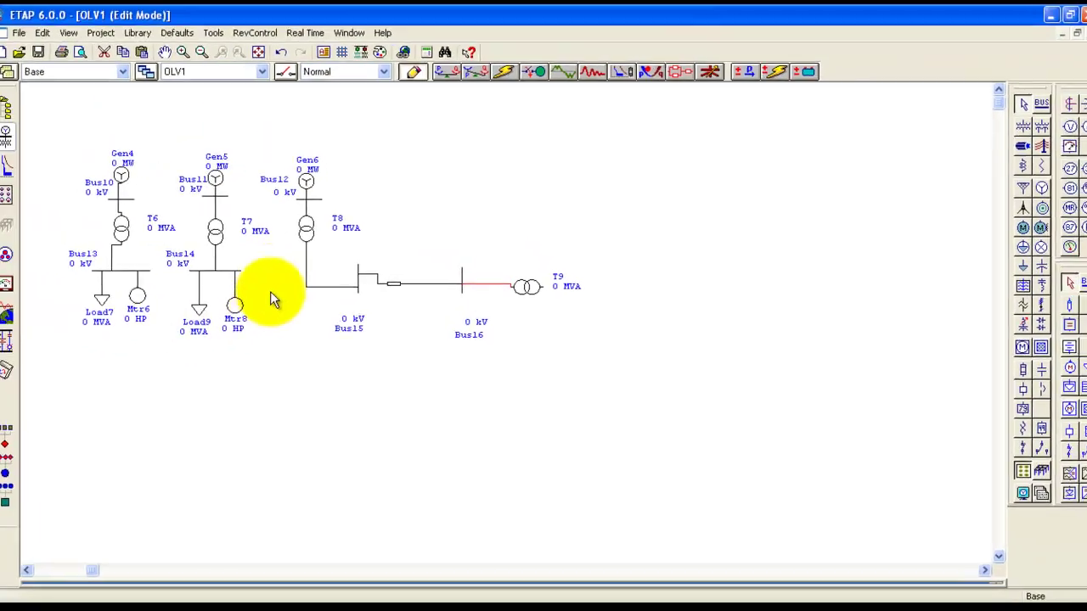
{"action": "left_click_drag", "start_coordinate": [260, 260], "coordinate": [199, 337]}
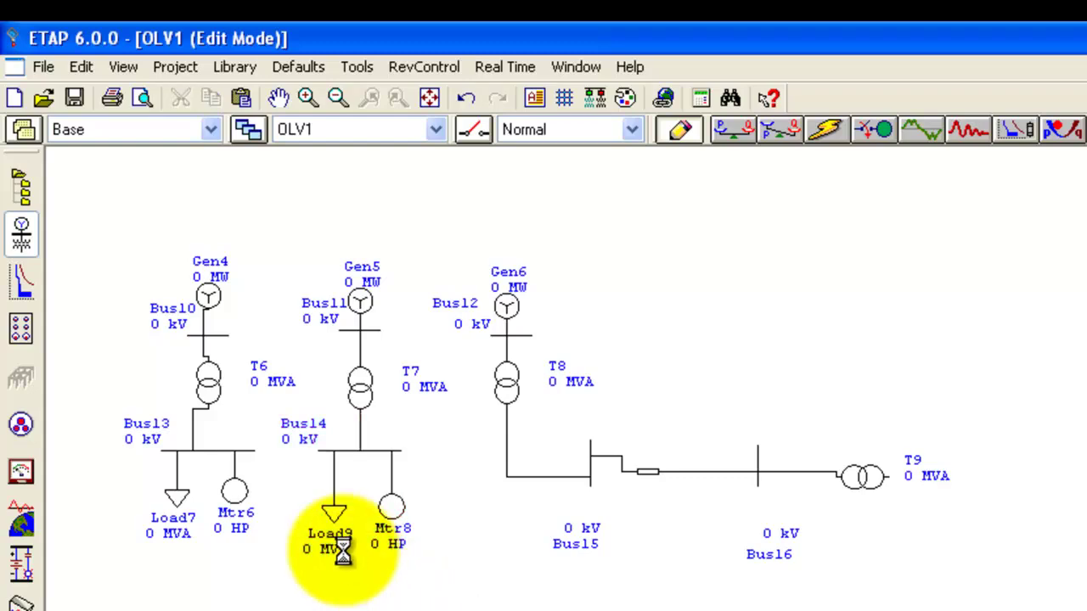
- Paste a copy of Bus14, Load9 and Mtr8 below T9, and wire T9 to the new Bus18
{"action": "key", "text": "ctrl+v"}
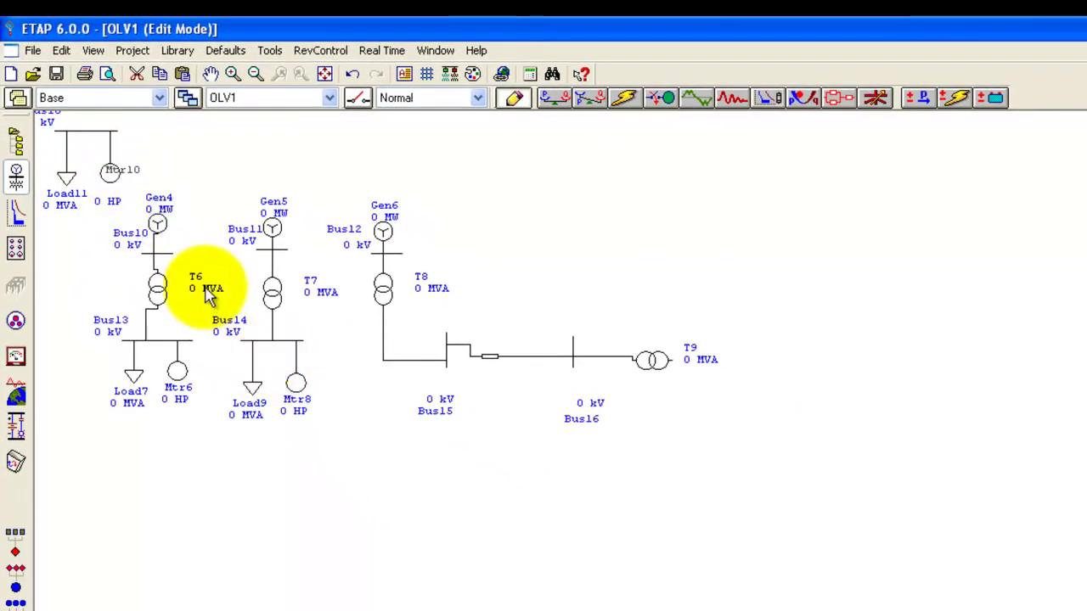
{"action": "left_click_drag", "start_coordinate": [110, 173], "coordinate": [790, 462]}
{"action": "left_click_drag", "start_coordinate": [673, 362], "coordinate": [778, 421]}
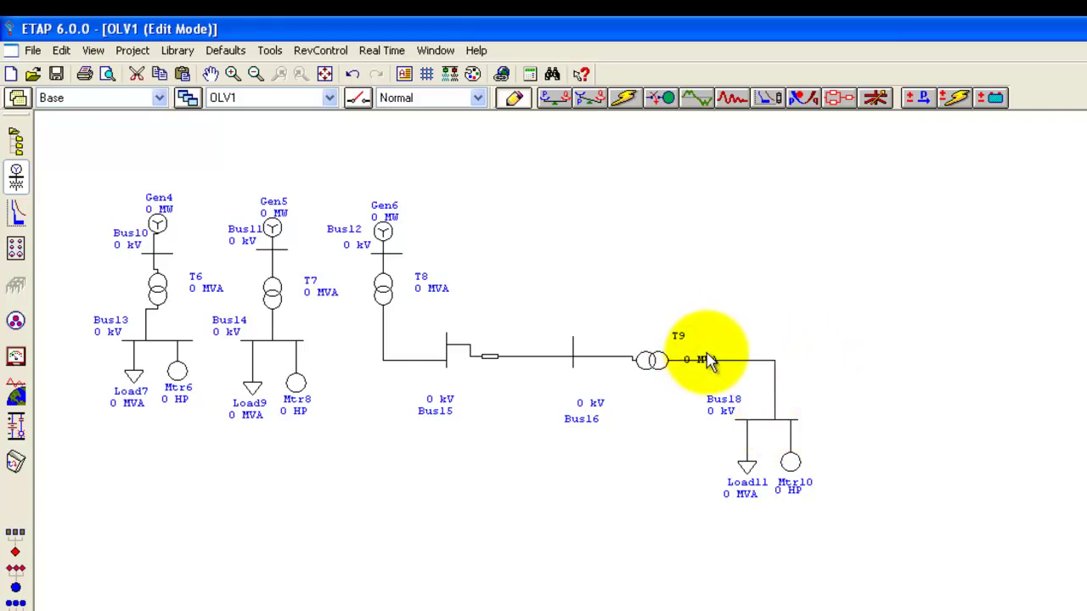
{"action": "left_click", "coordinate": [874, 348]}
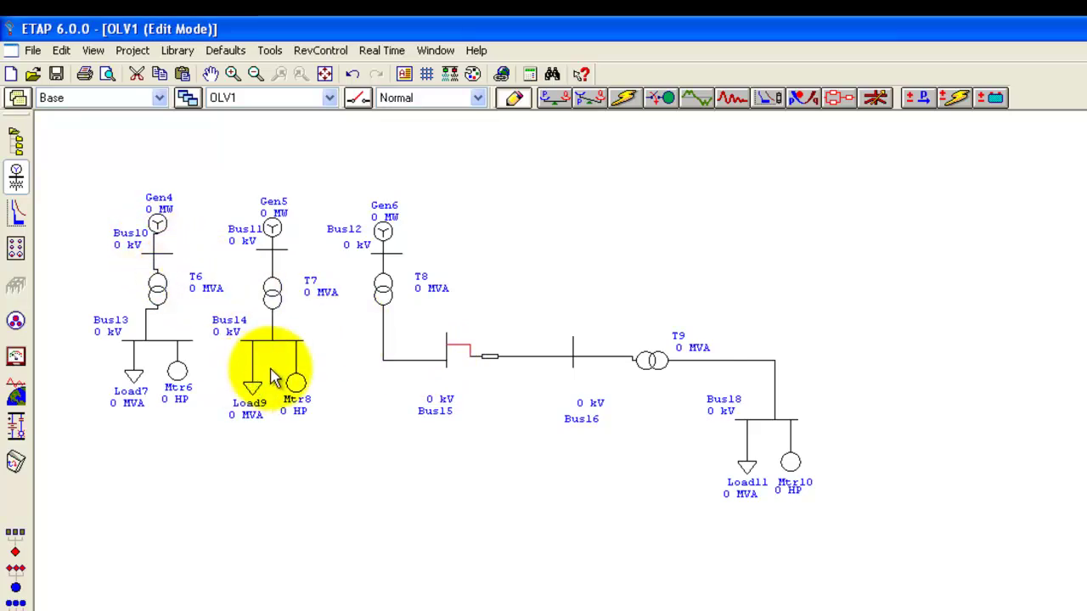
- Rate generator Gen4 at 100 MW and 6.3 kV
{"action": "left_click", "coordinate": [160, 228]}
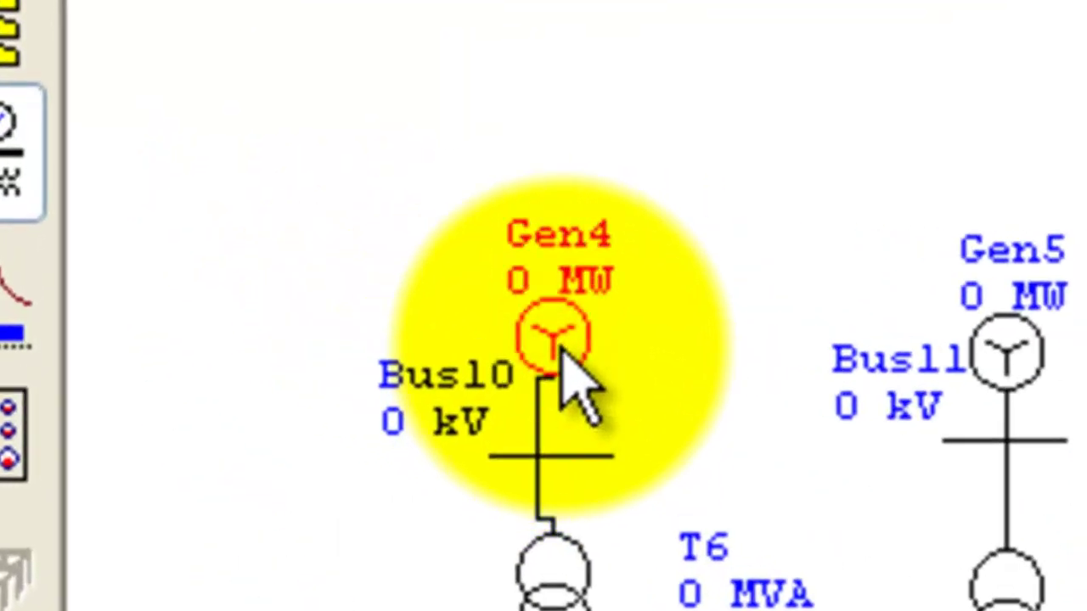
{"action": "double_click", "coordinate": [560, 349]}
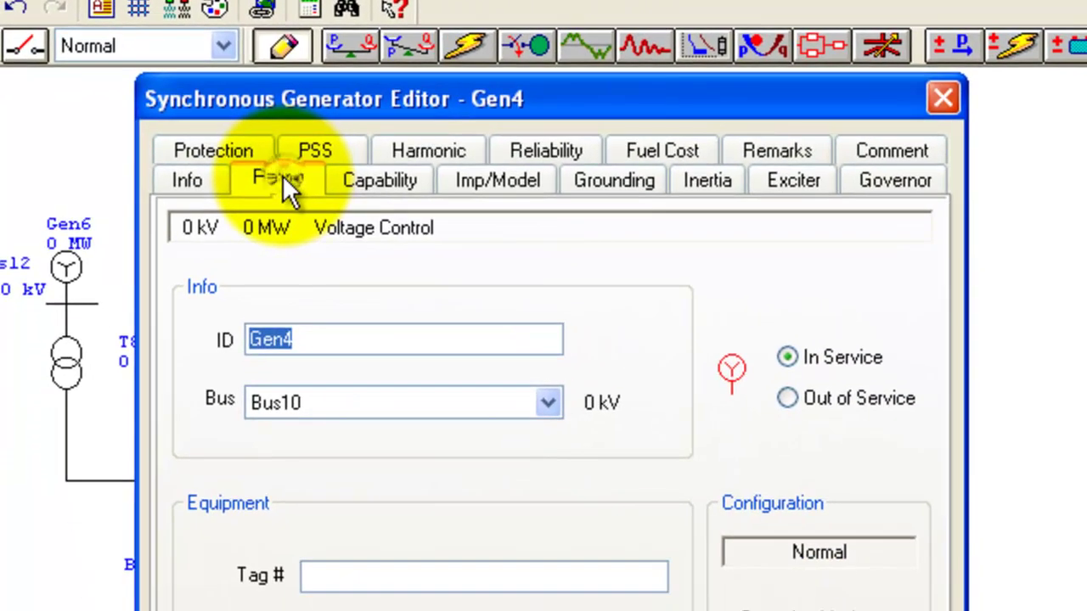
{"action": "left_click", "coordinate": [282, 175]}
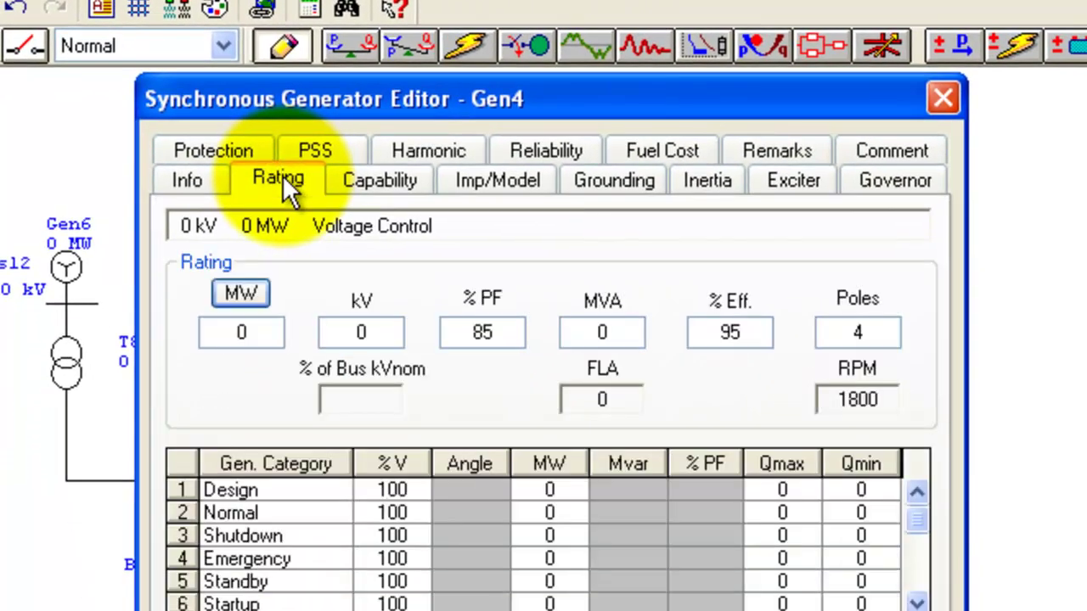
{"action": "left_click_drag", "start_coordinate": [260, 332], "coordinate": [183, 333]}
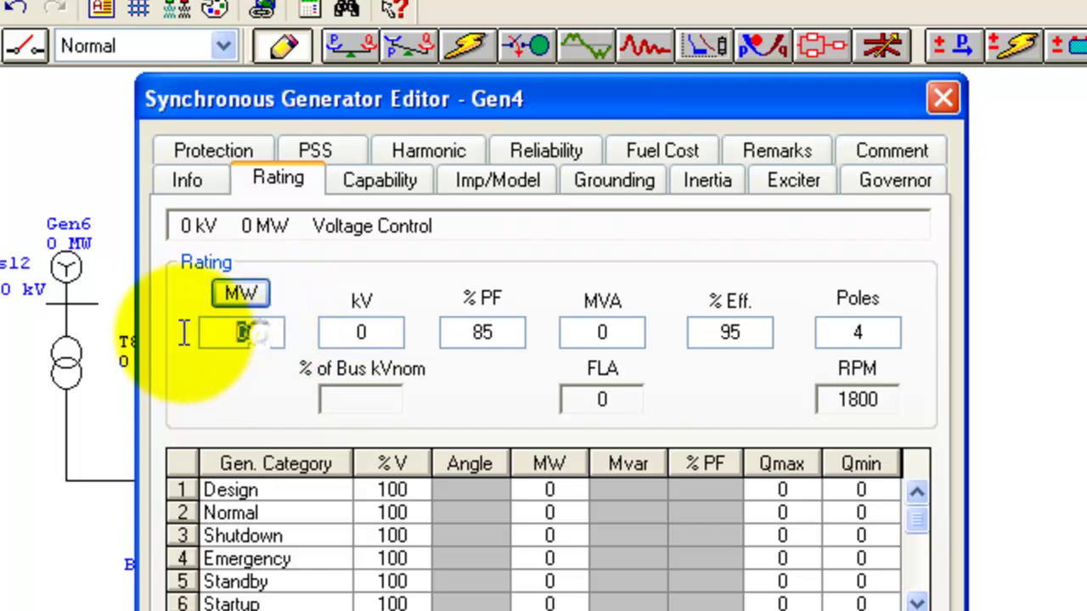
{"action": "type", "text": "100"}
{"action": "key", "text": "Tab"}
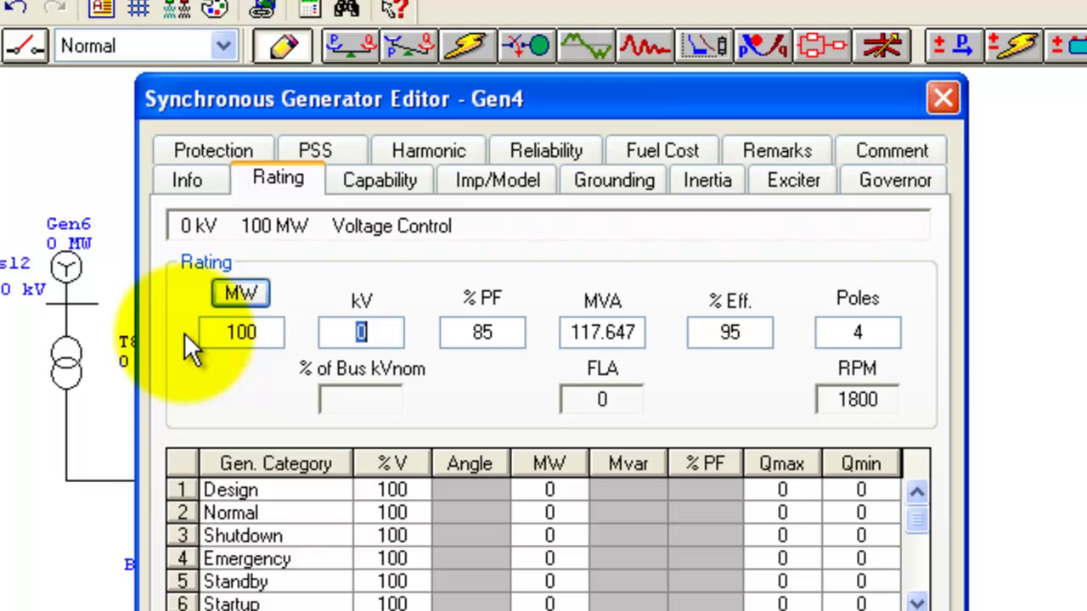
{"action": "type", "text": "6.3"}
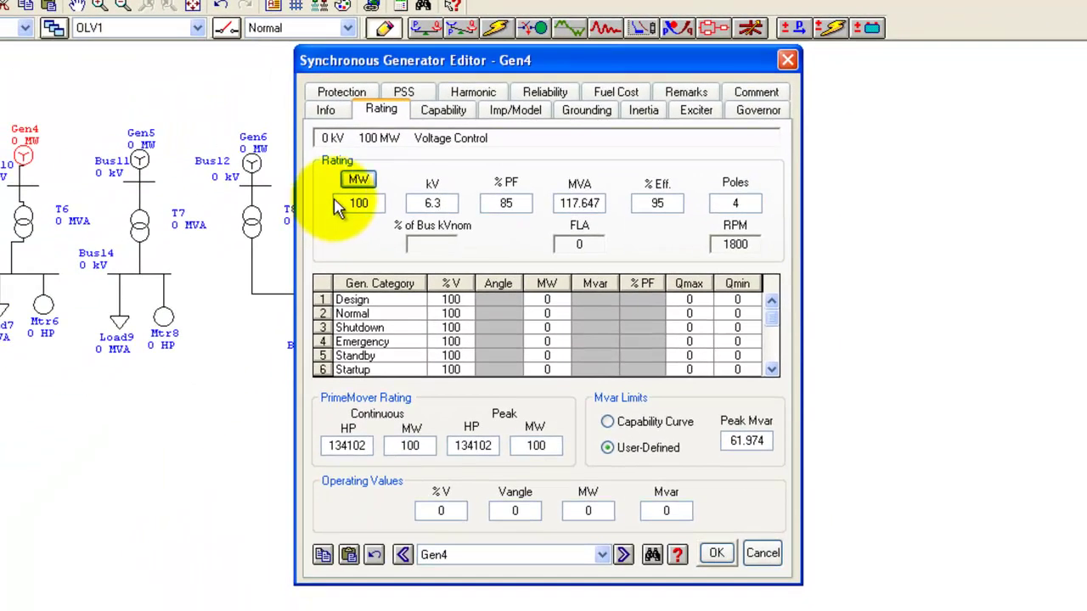
{"action": "left_click", "coordinate": [712, 554]}
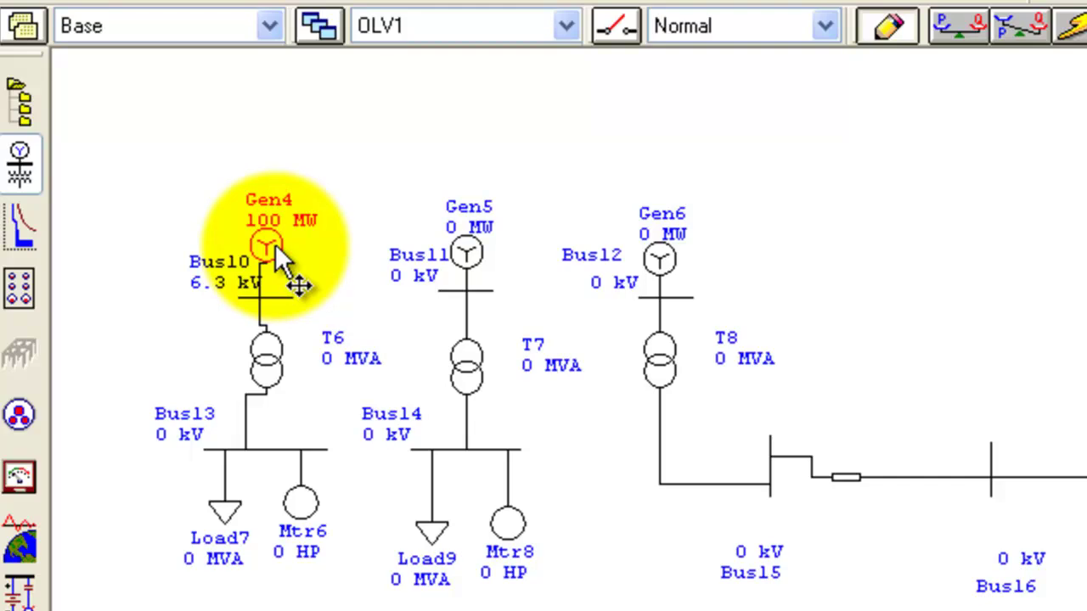
- Set Gen4's grounding to solid wye
{"action": "double_click", "coordinate": [275, 244]}
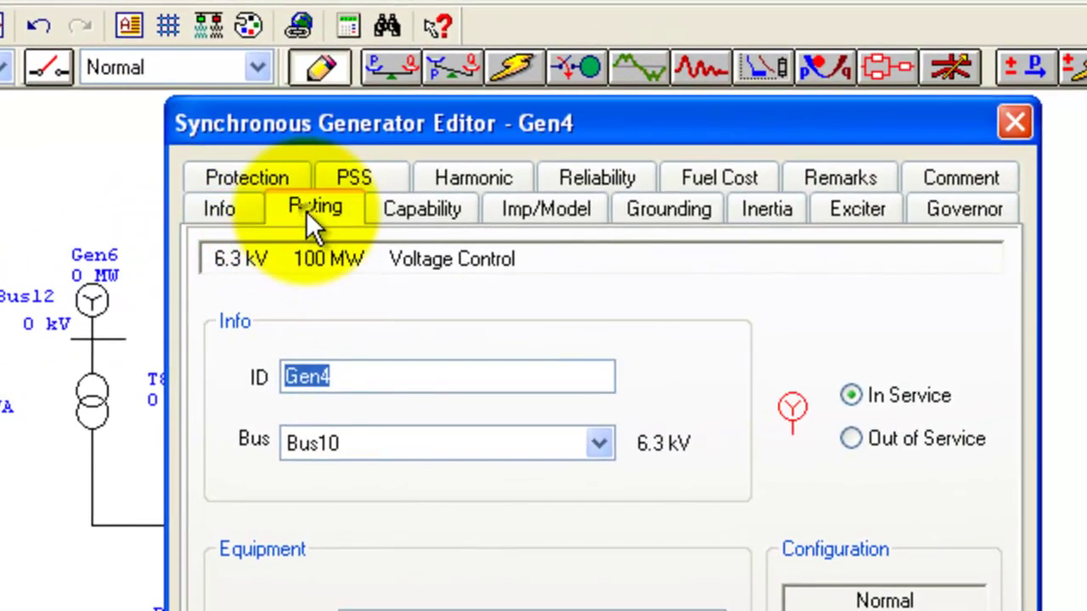
{"action": "left_click", "coordinate": [699, 214]}
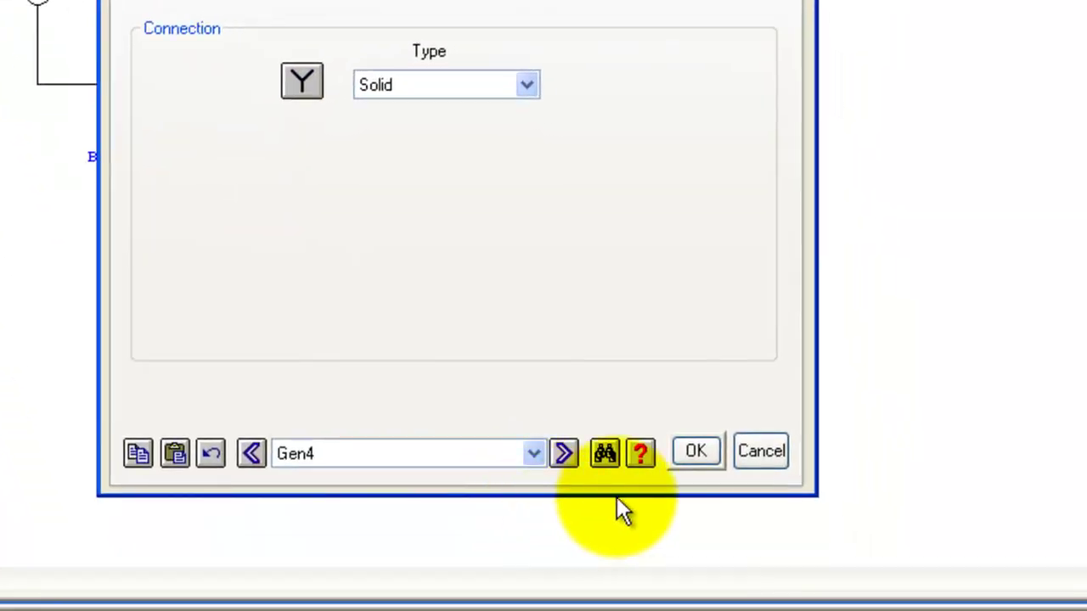
{"action": "left_click", "coordinate": [718, 516]}
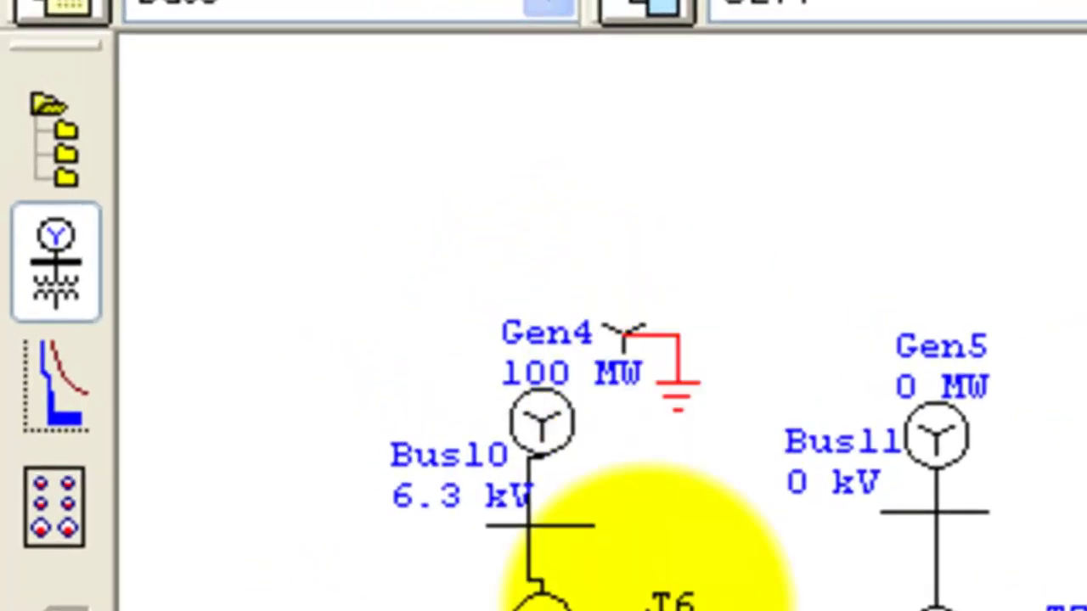
- Set transformer T6's secondary to 0.415 kV and its primary rating to 50 MVA
{"action": "double_click", "coordinate": [211, 263]}
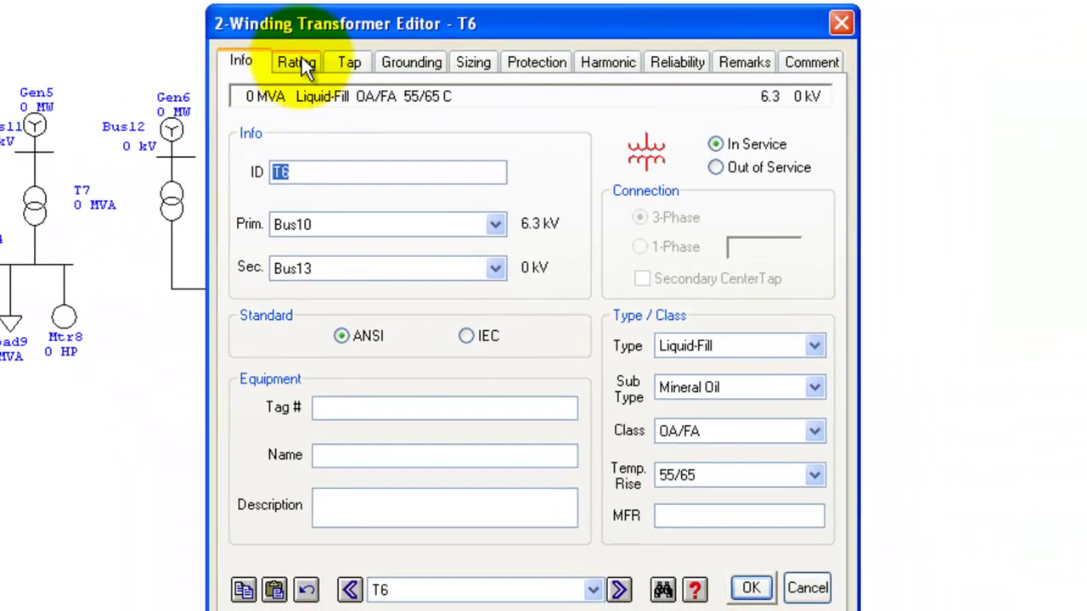
{"action": "left_click", "coordinate": [302, 57]}
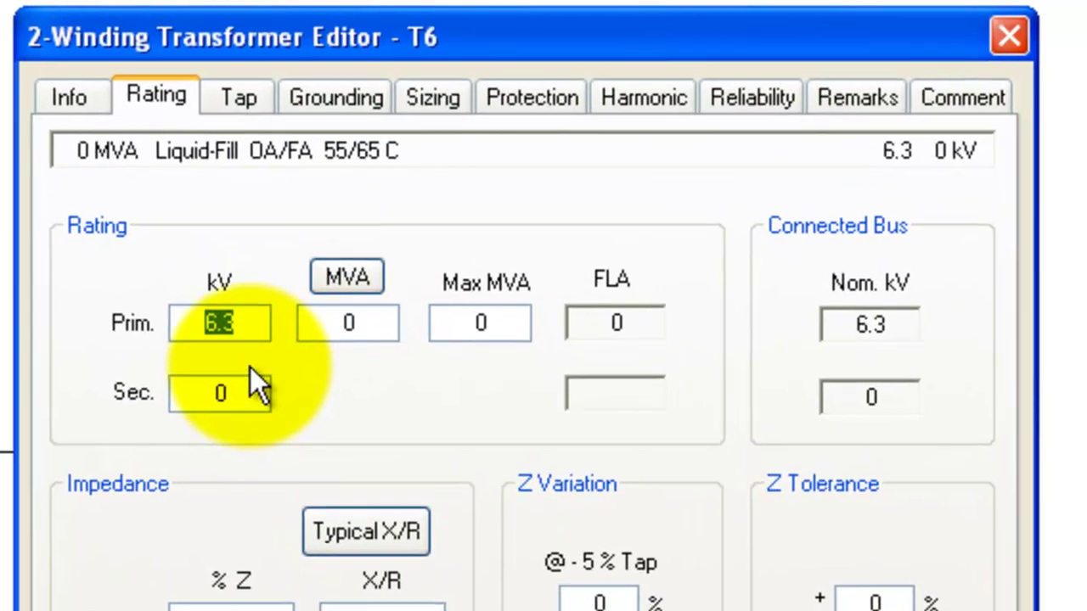
{"action": "left_click", "coordinate": [357, 254]}
{"action": "left_click_drag", "start_coordinate": [356, 253], "coordinate": [313, 254]}
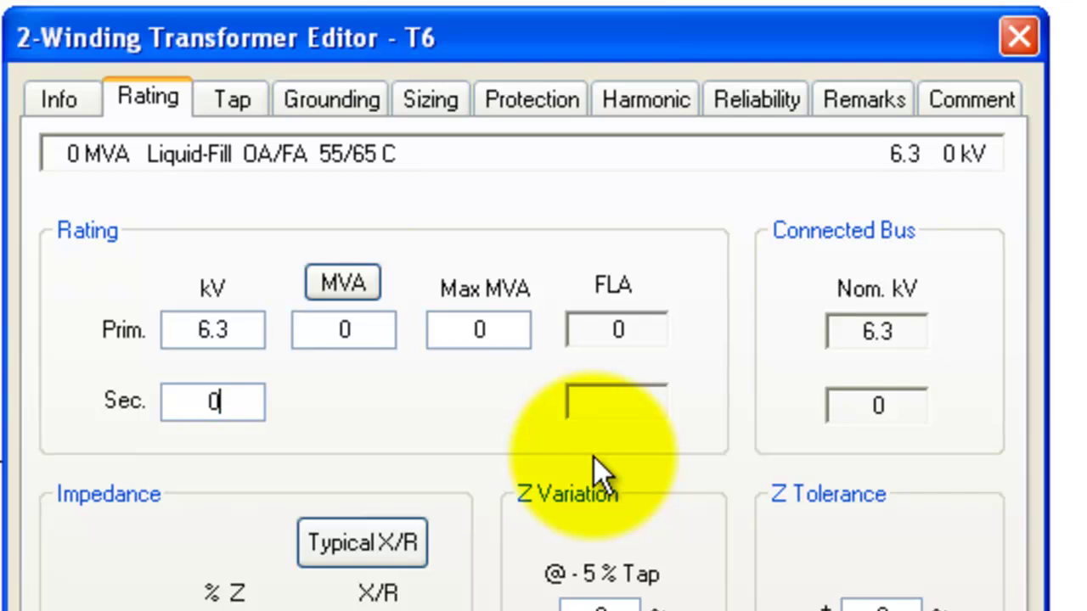
{"action": "type", "text": "0.415"}
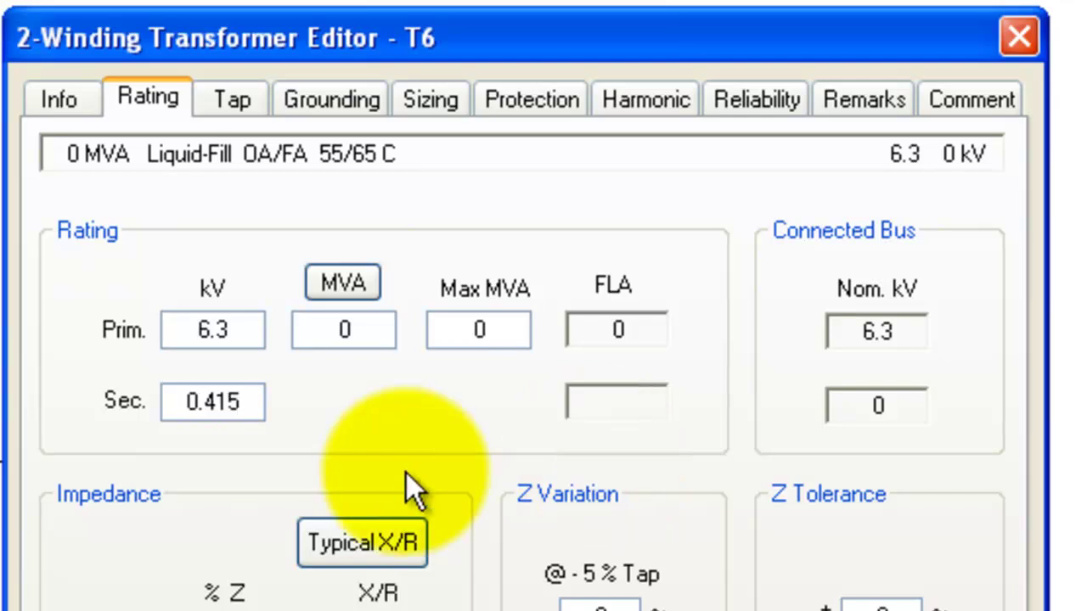
{"action": "left_click", "coordinate": [364, 320]}
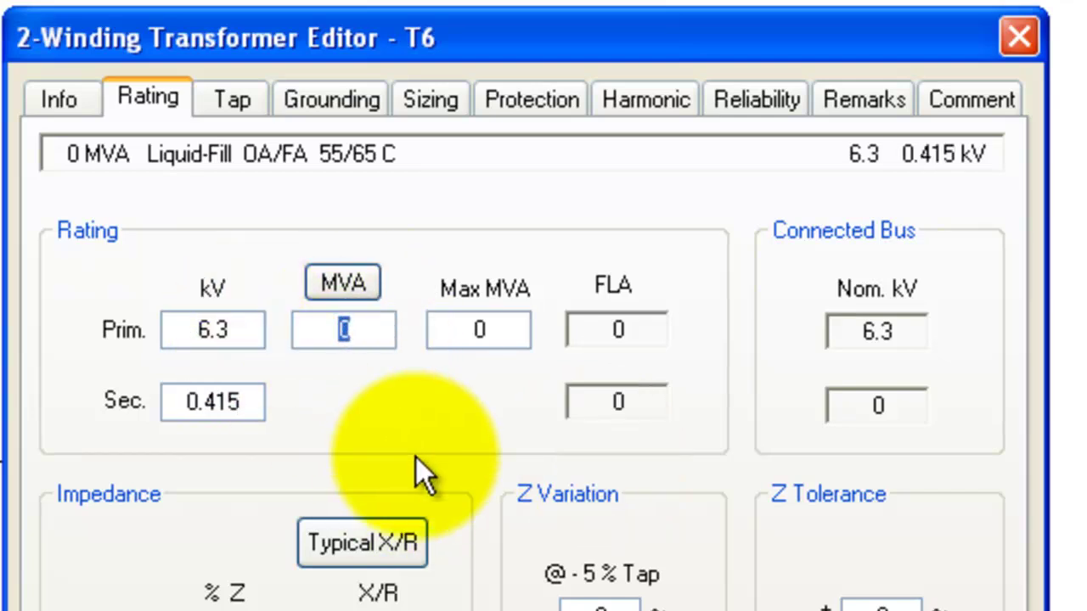
{"action": "type", "text": "50"}
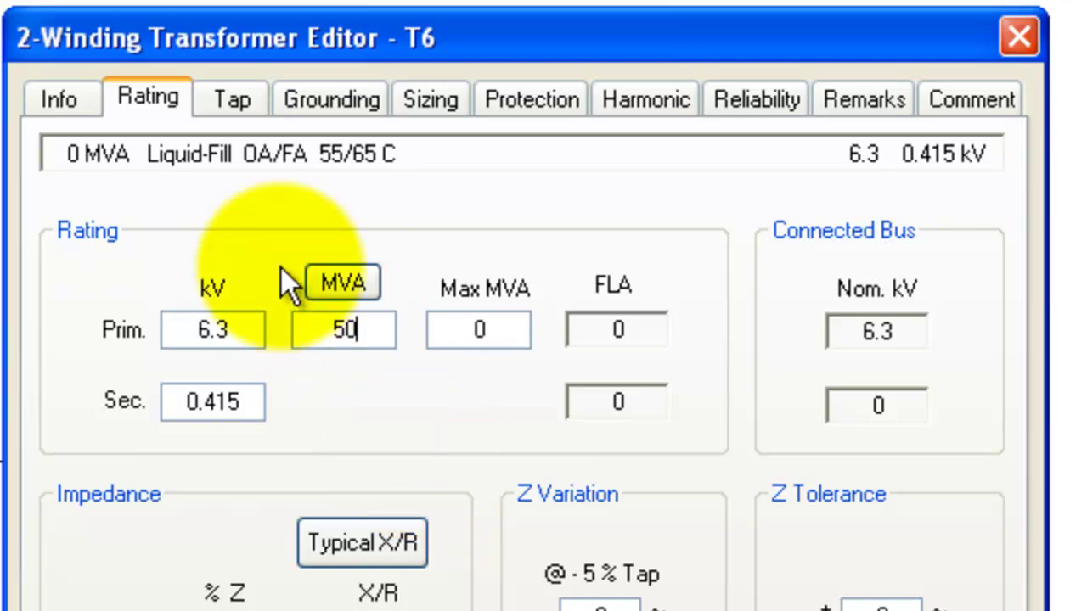
- Ground both T6 windings as solid wye and display the grounding as symbols
{"action": "left_click", "coordinate": [325, 104]}
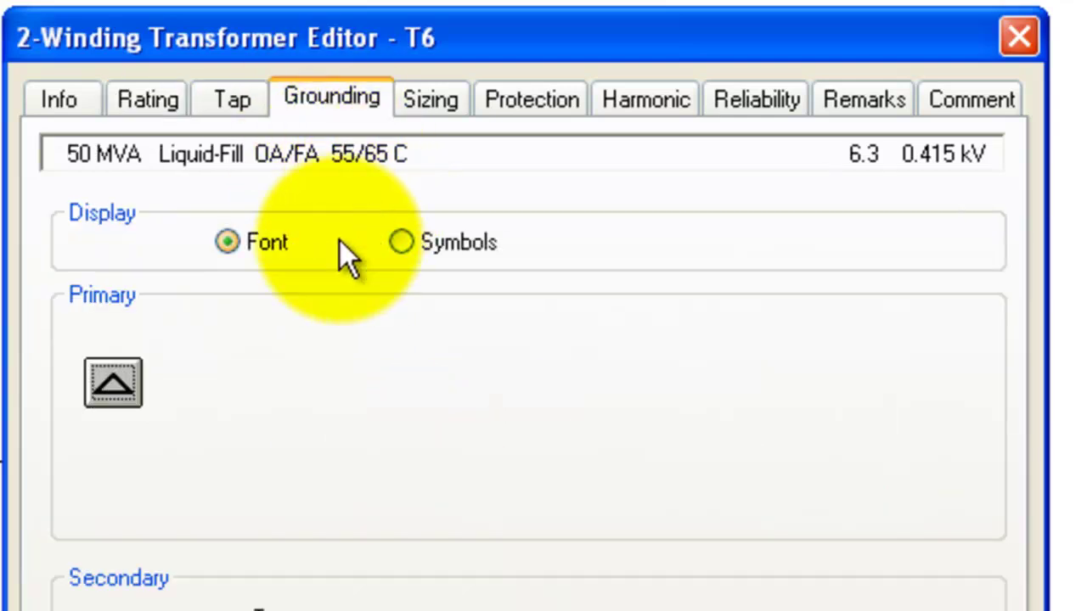
{"action": "left_click", "coordinate": [117, 387]}
{"action": "left_click", "coordinate": [139, 603]}
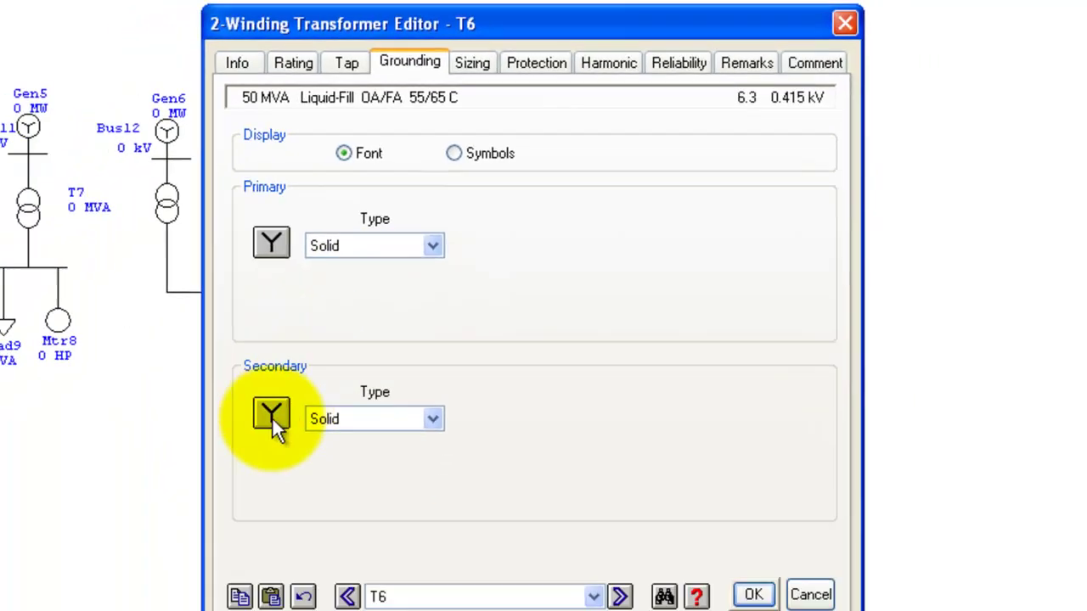
{"action": "left_click", "coordinate": [410, 227]}
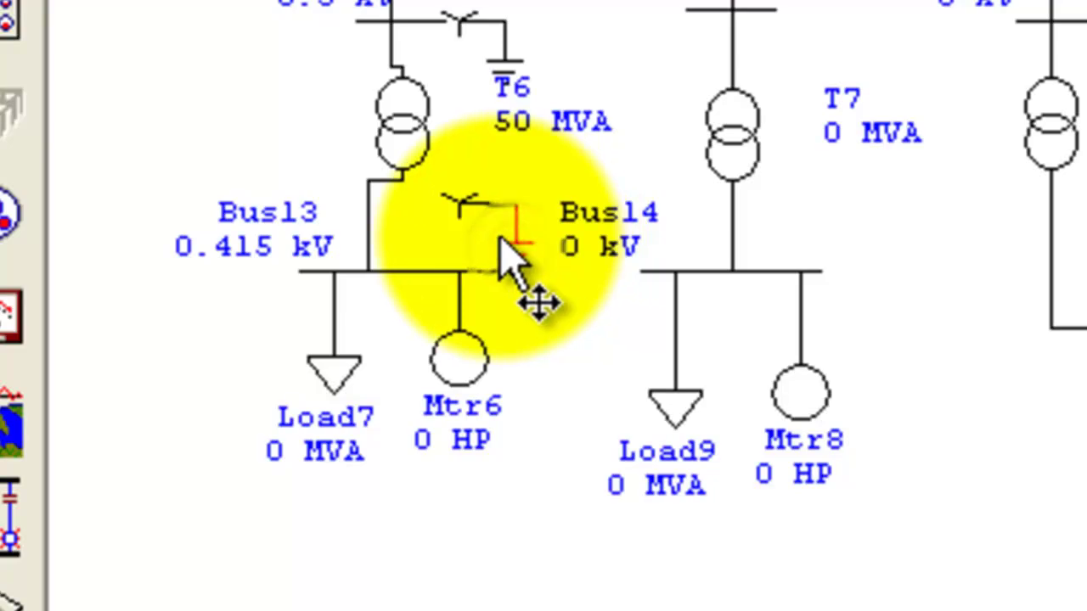
- Enter 10 MVA as Load7's loading rating and confirm
{"action": "double_click", "coordinate": [361, 484]}
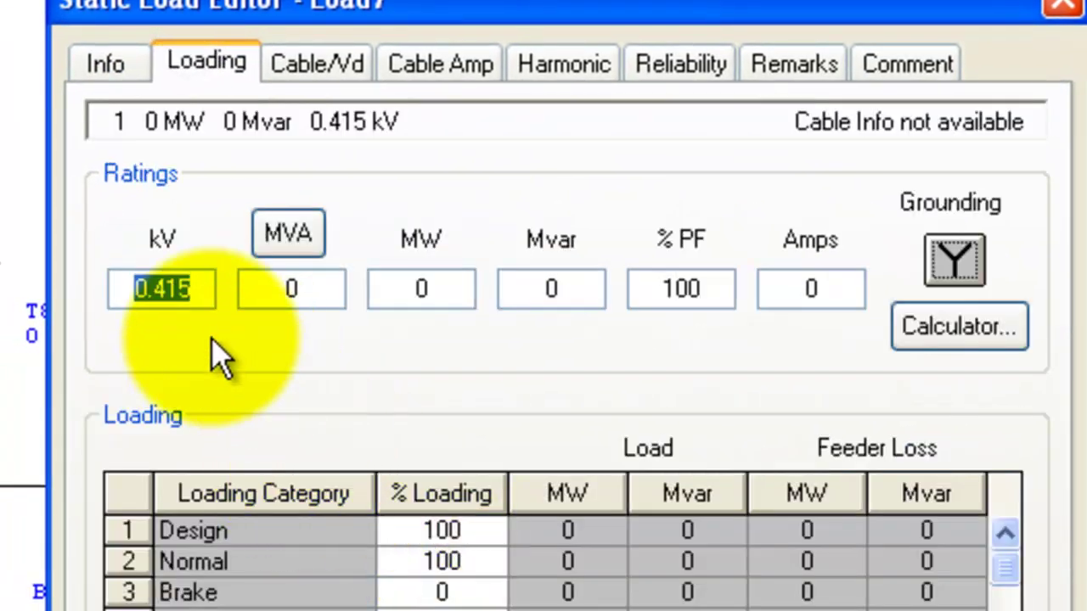
{"action": "left_click", "coordinate": [327, 287]}
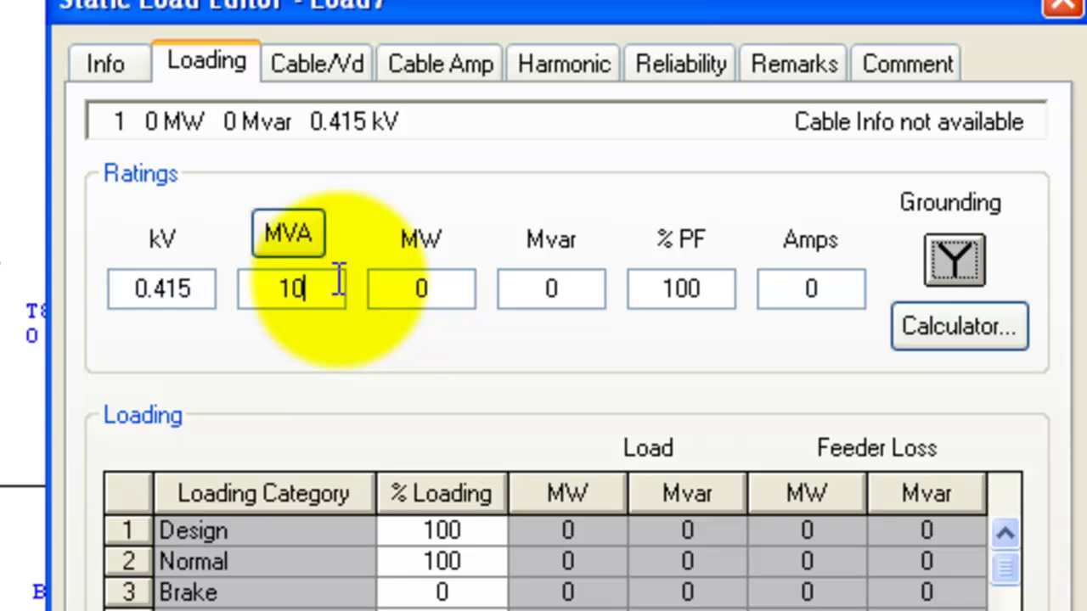
{"action": "type", "text": "10"}
{"action": "left_click", "coordinate": [748, 555]}
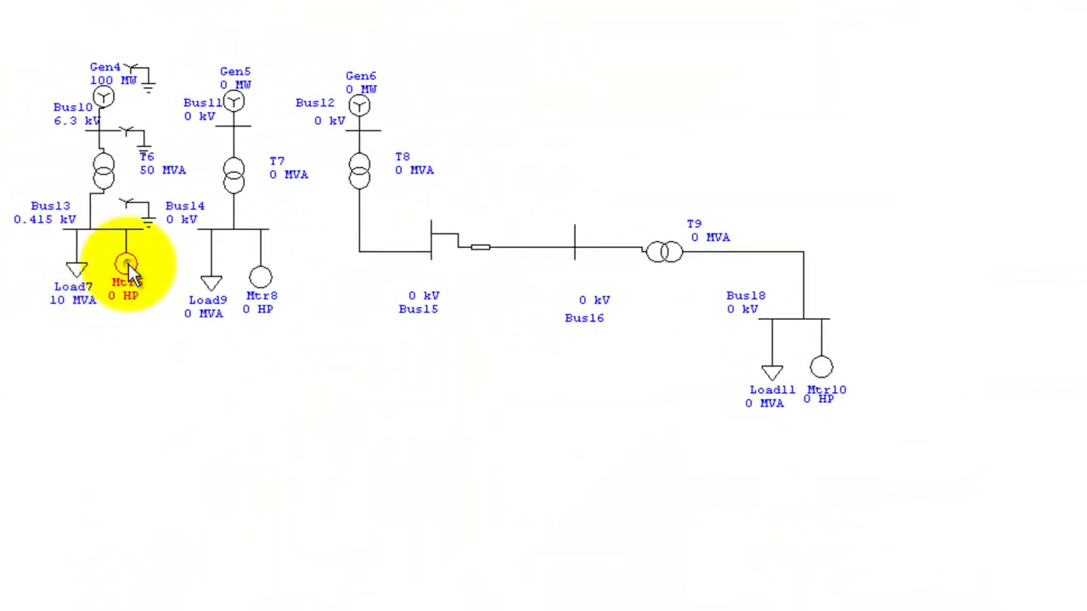
- Set motor Mtr6's nameplate rating to 500 HP
{"action": "double_click", "coordinate": [132, 273]}
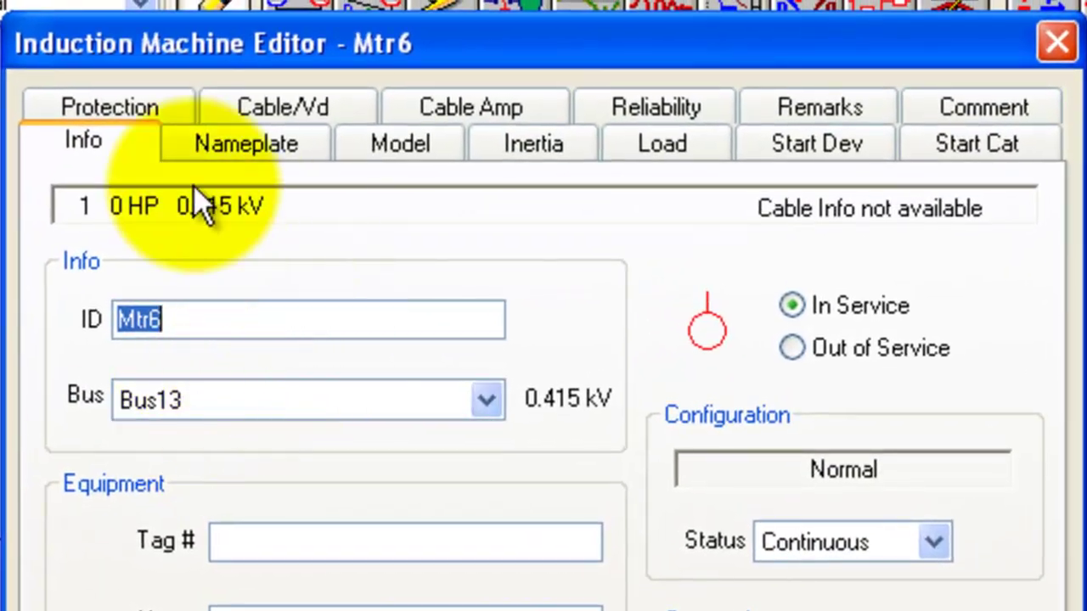
{"action": "left_click", "coordinate": [255, 146]}
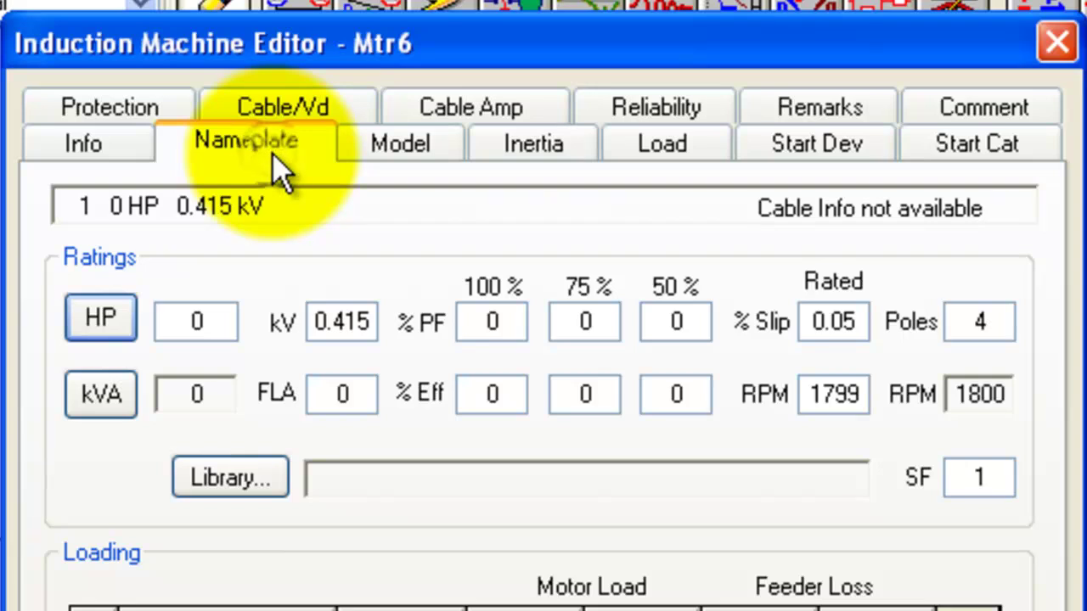
{"action": "double_click", "coordinate": [195, 321]}
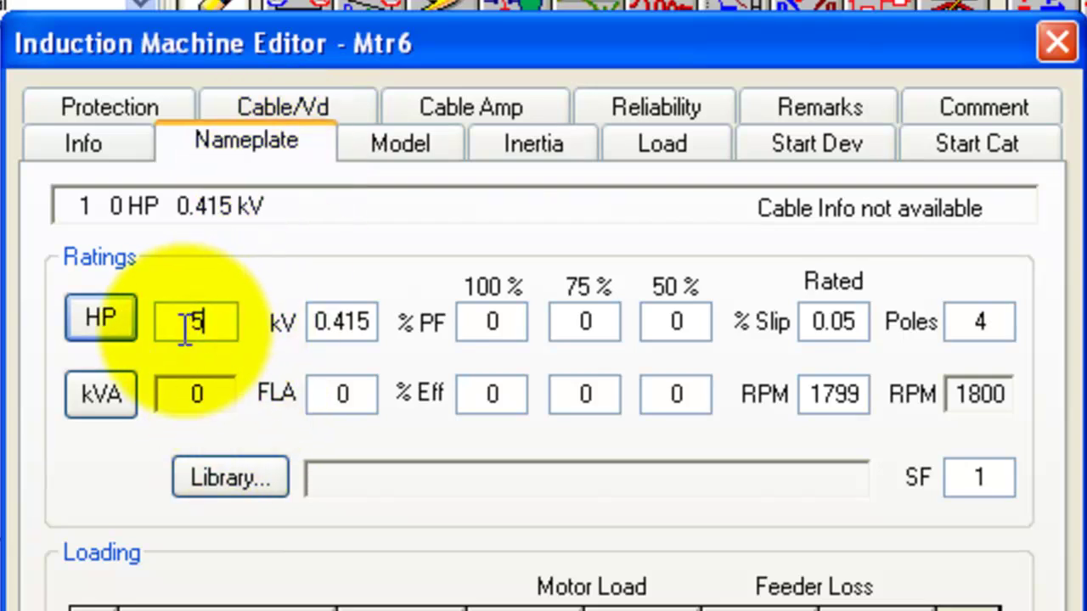
{"action": "key", "text": "Tab"}
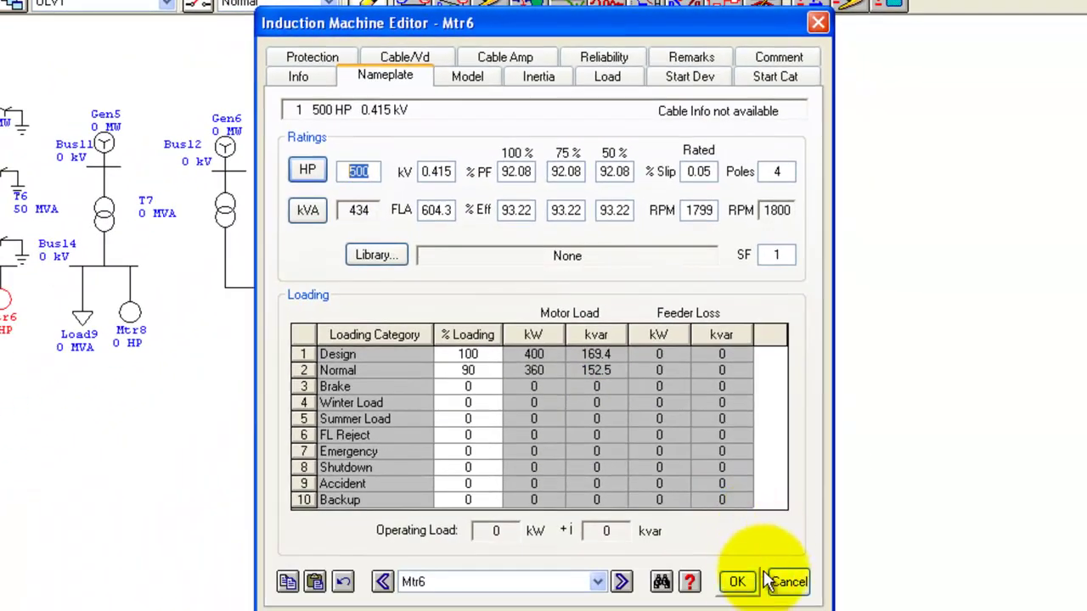
{"action": "left_click", "coordinate": [745, 590]}
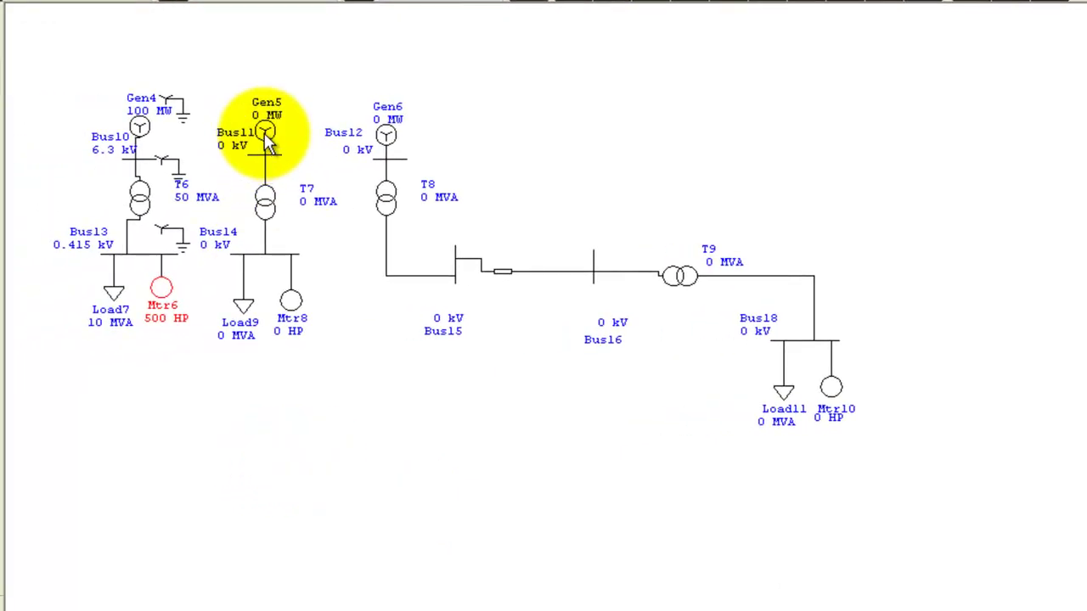
- Enter 100 MW and 6.3 kV on generator Gen5's rating page
{"action": "double_click", "coordinate": [266, 135]}
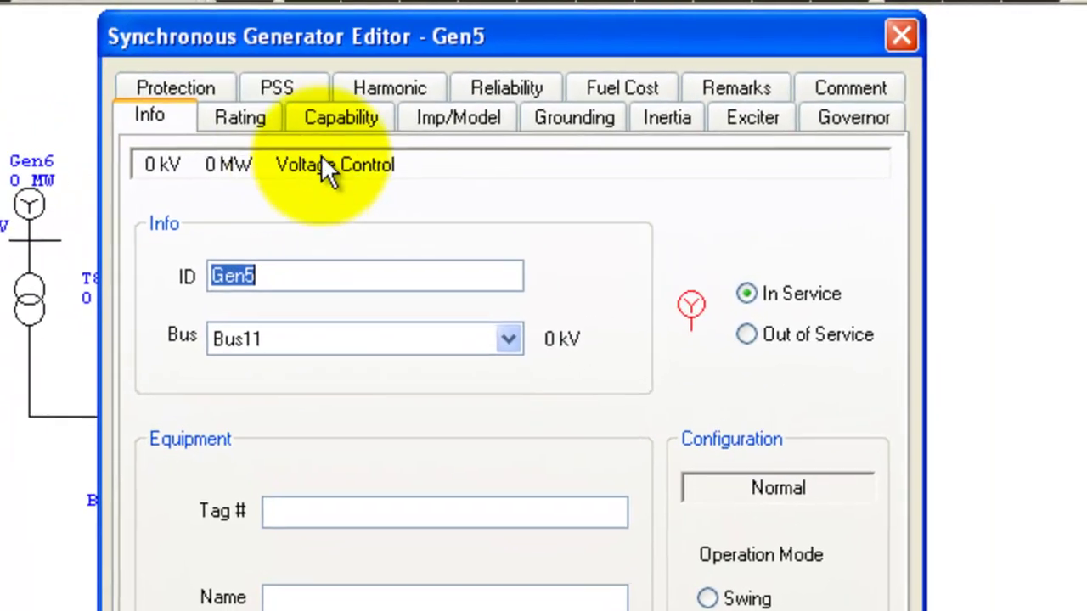
{"action": "left_click", "coordinate": [260, 121]}
{"action": "left_click", "coordinate": [170, 270]}
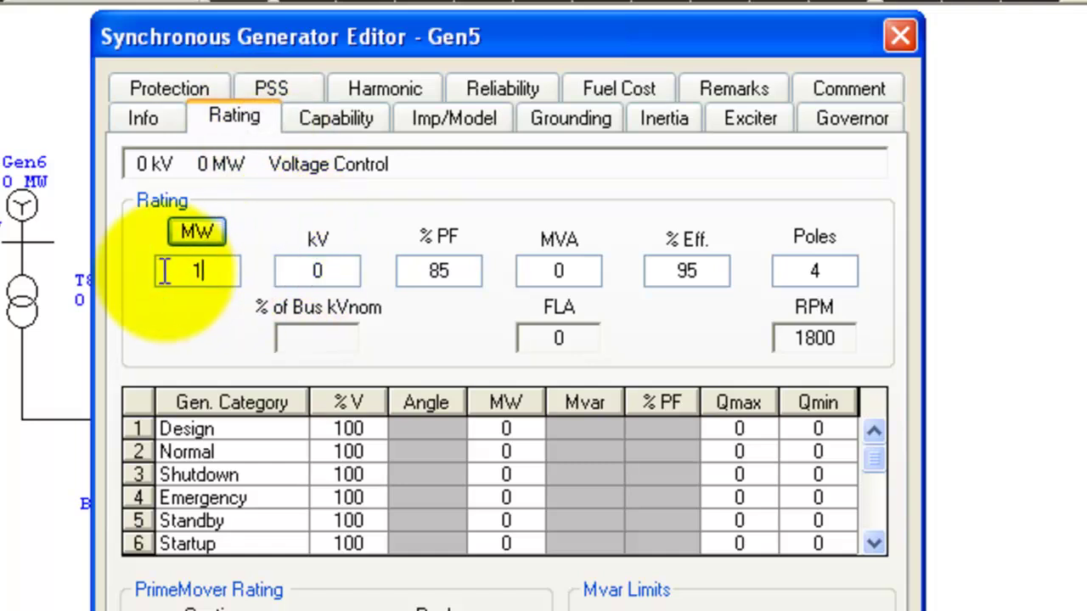
{"action": "type", "text": "100"}
{"action": "left_click", "coordinate": [321, 270]}
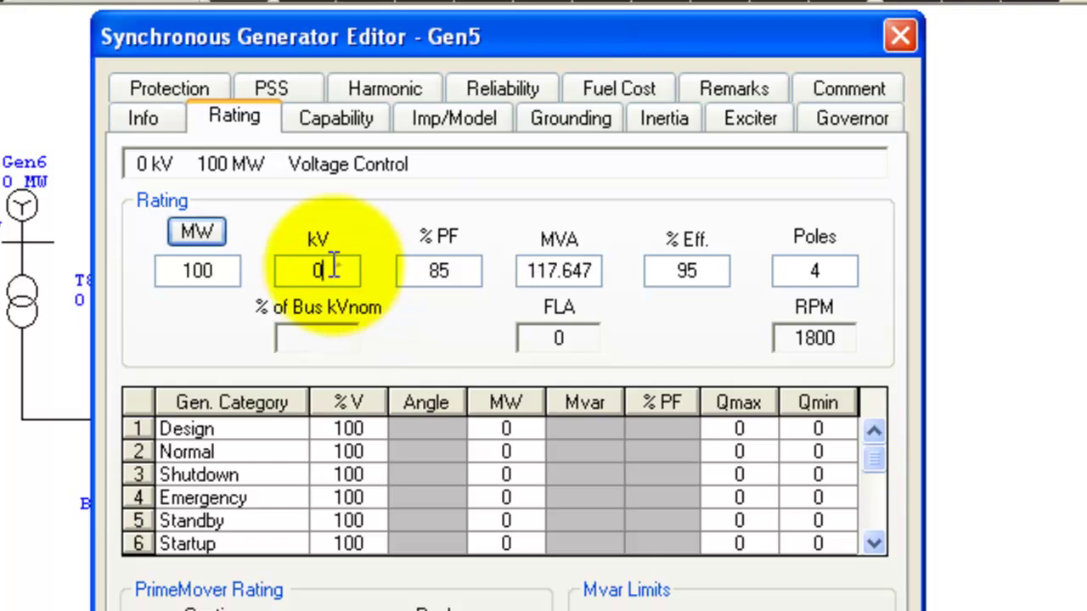
{"action": "double_click", "coordinate": [307, 271]}
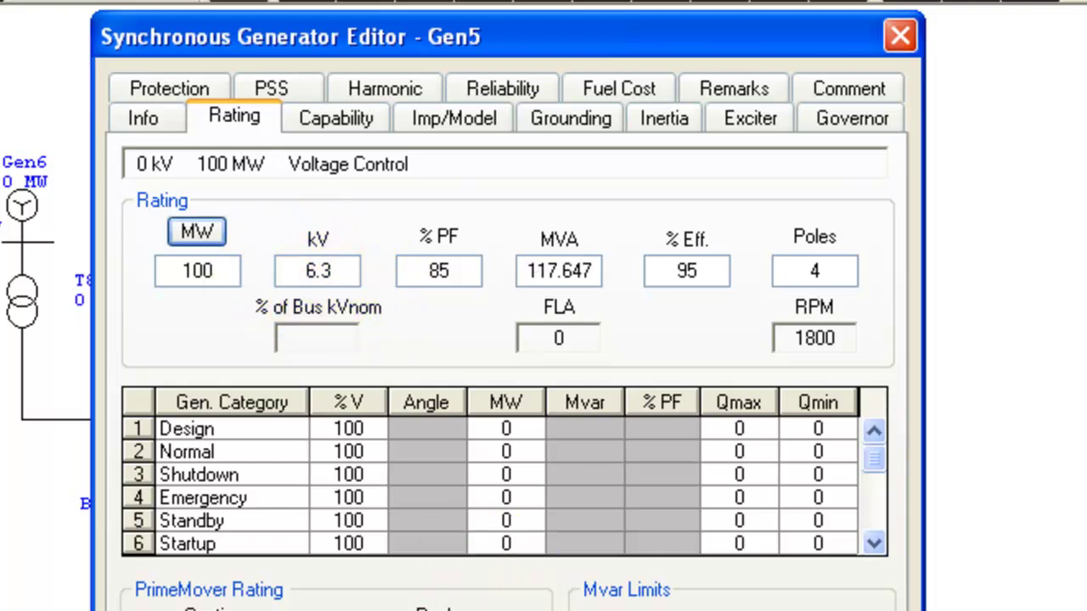
- Show Gen5's solid grounding as a symbol and confirm the settings
{"action": "left_click", "coordinate": [564, 119]}
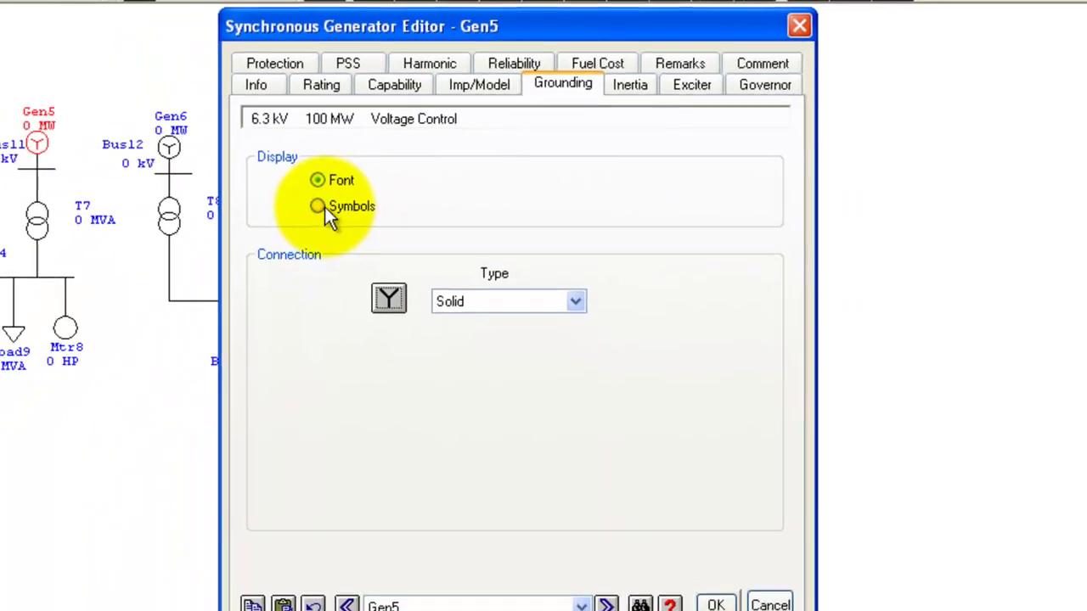
{"action": "left_click", "coordinate": [324, 206]}
{"action": "left_click", "coordinate": [716, 605]}
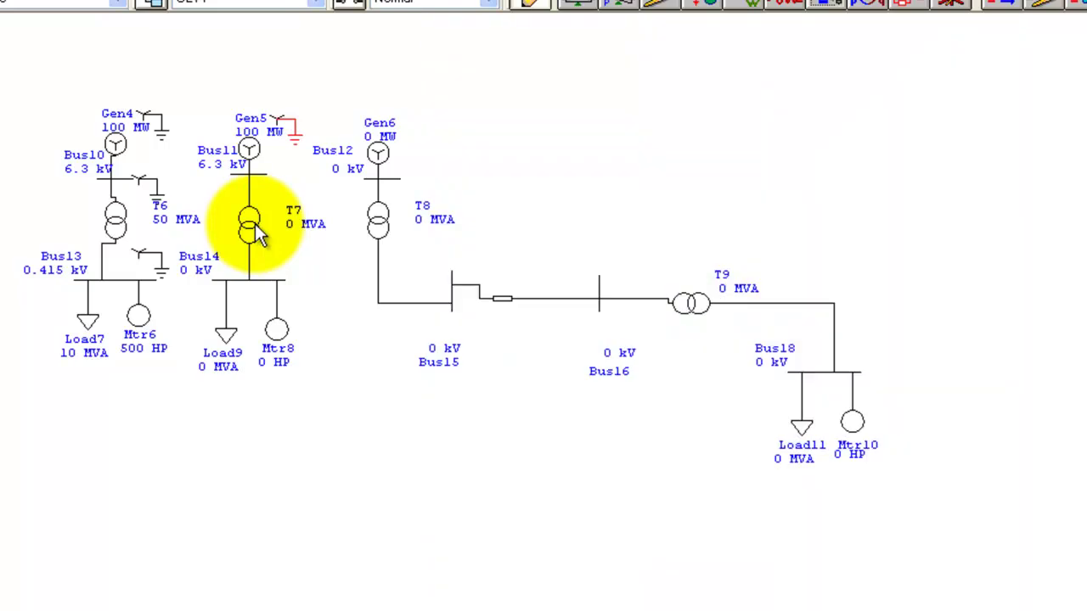
- Rate transformer T7 at 10 MVA with a 0.38 kV secondary
{"action": "double_click", "coordinate": [191, 220]}
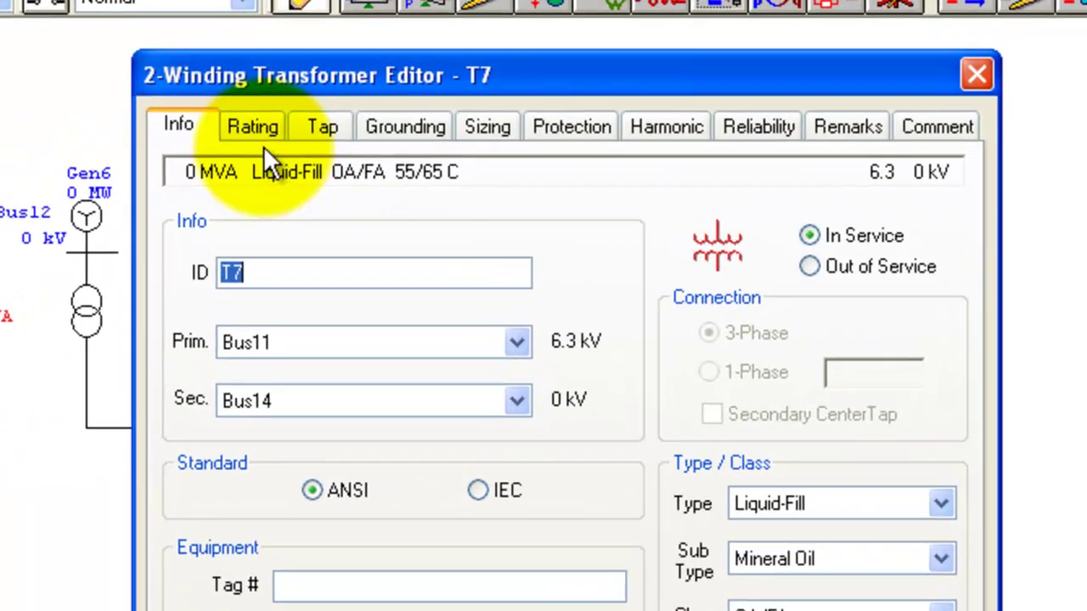
{"action": "left_click", "coordinate": [493, 90]}
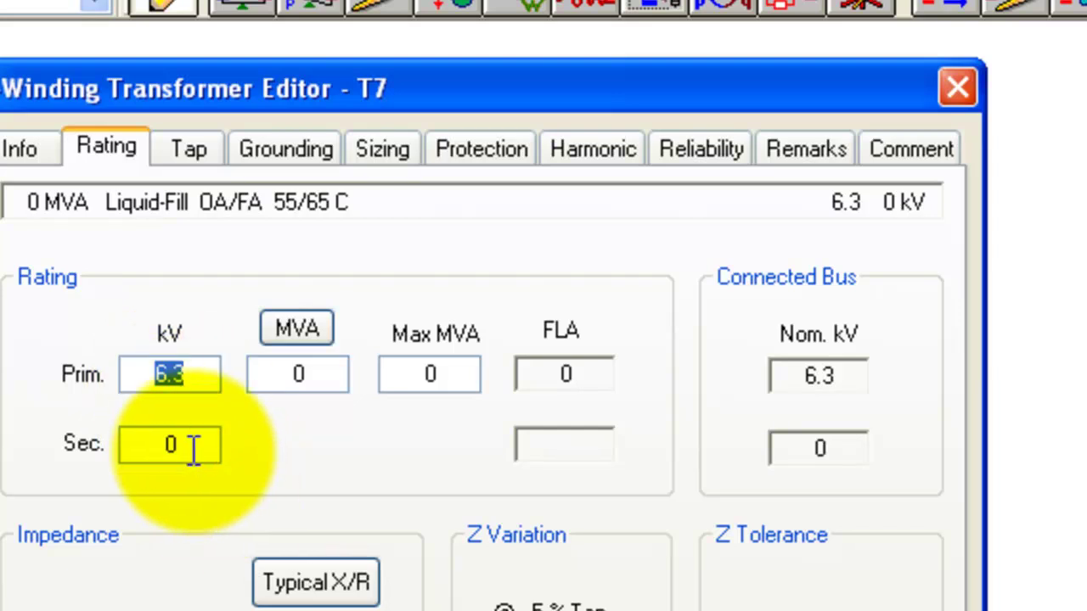
{"action": "left_click", "coordinate": [187, 450]}
{"action": "left_click_drag", "start_coordinate": [182, 454], "coordinate": [107, 449]}
{"action": "type", "text": "0"}
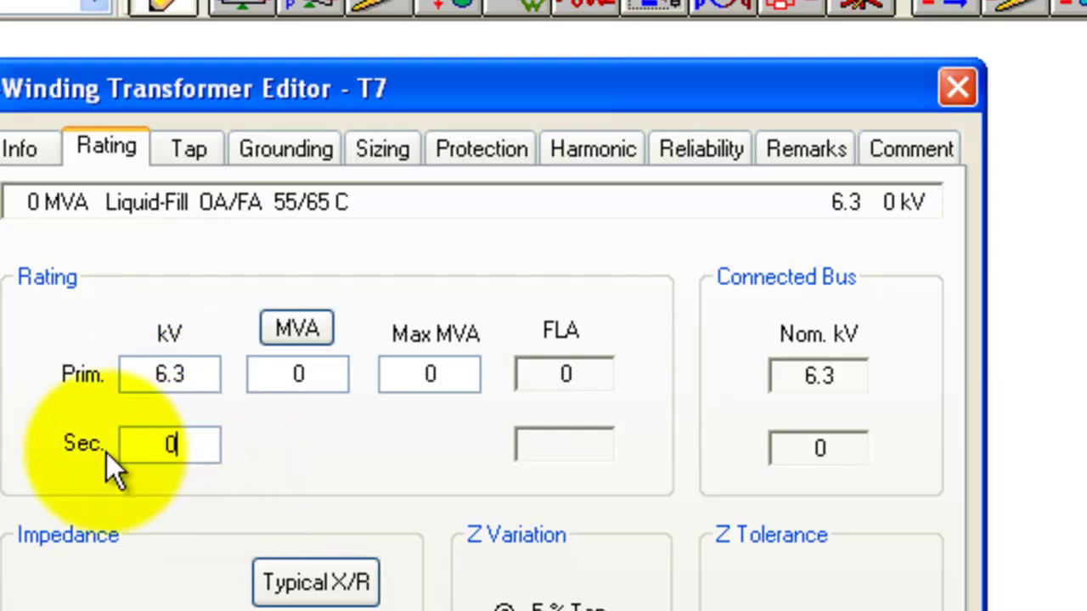
{"action": "type", "text": ".38"}
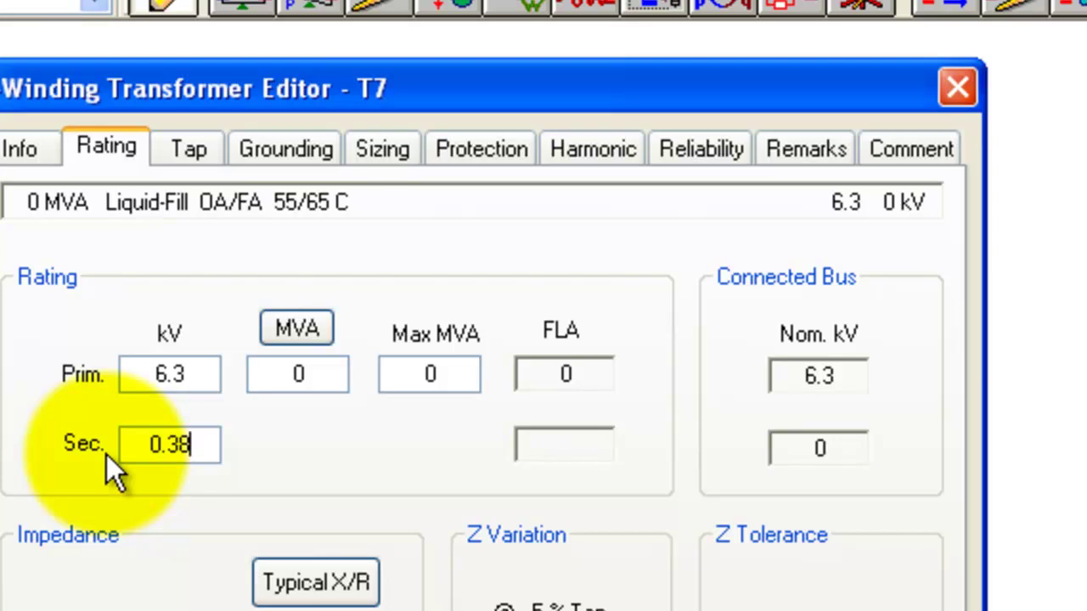
{"action": "left_click", "coordinate": [295, 374]}
{"action": "type", "text": "1"}
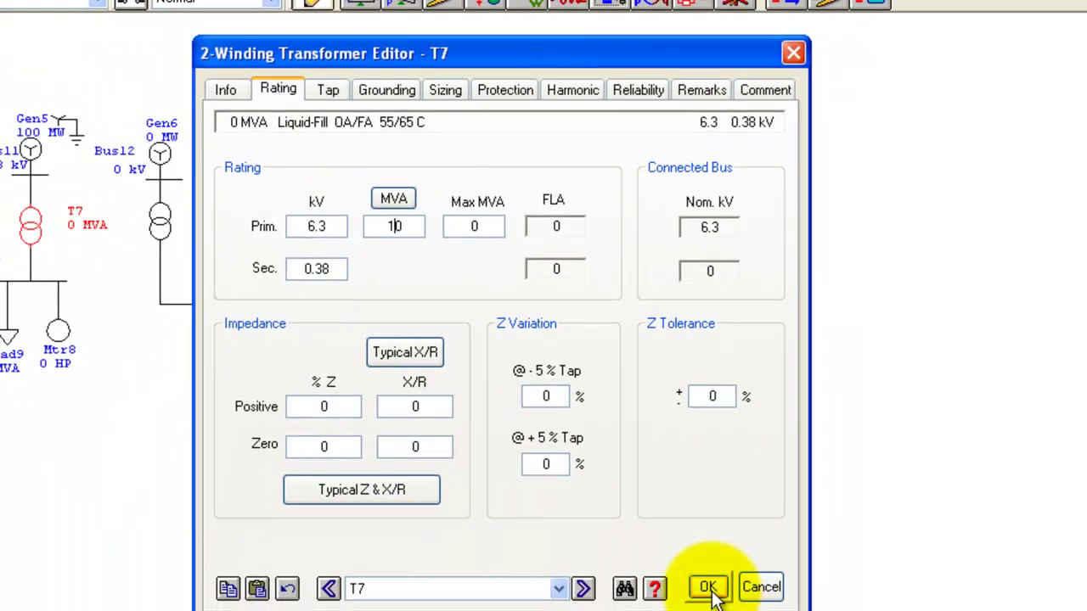
{"action": "left_click", "coordinate": [722, 610]}
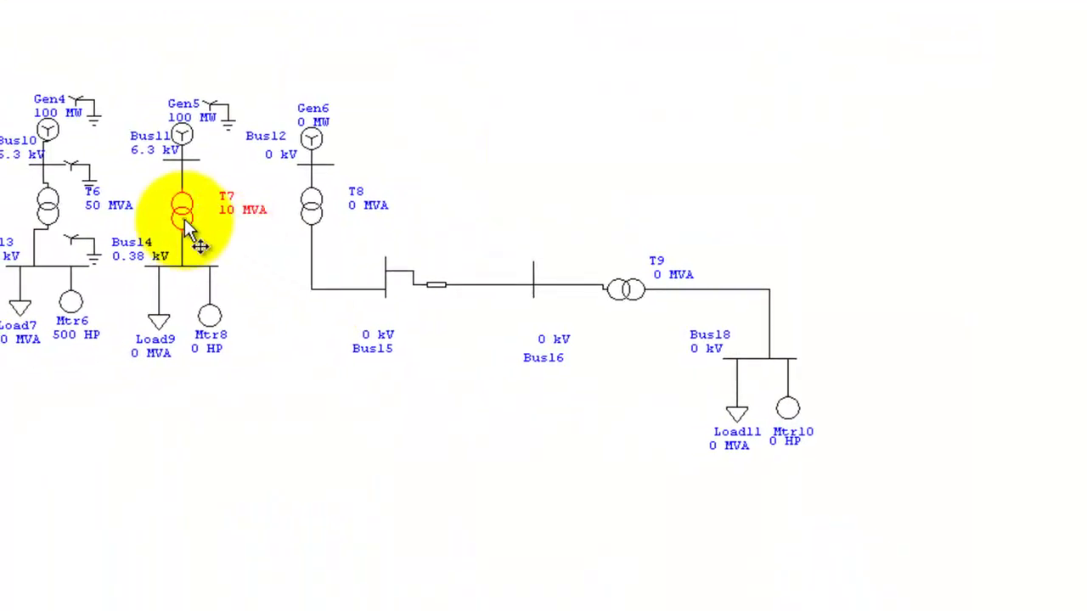
- Set T7's winding to grounded wye and display the grounding as symbols
{"action": "double_click", "coordinate": [185, 220]}
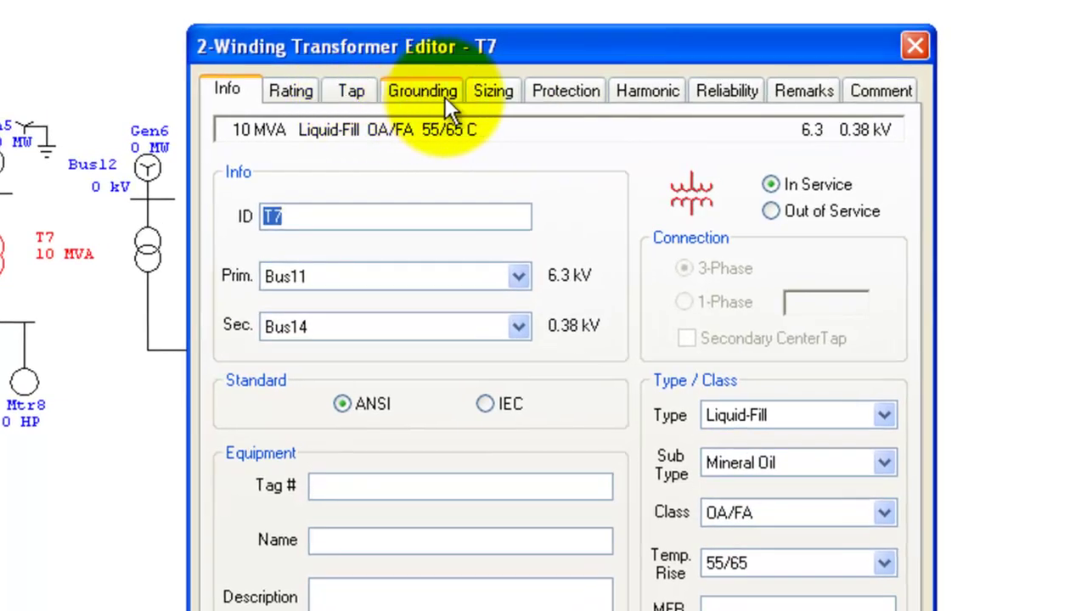
{"action": "left_click", "coordinate": [446, 96]}
{"action": "left_click", "coordinate": [263, 293]}
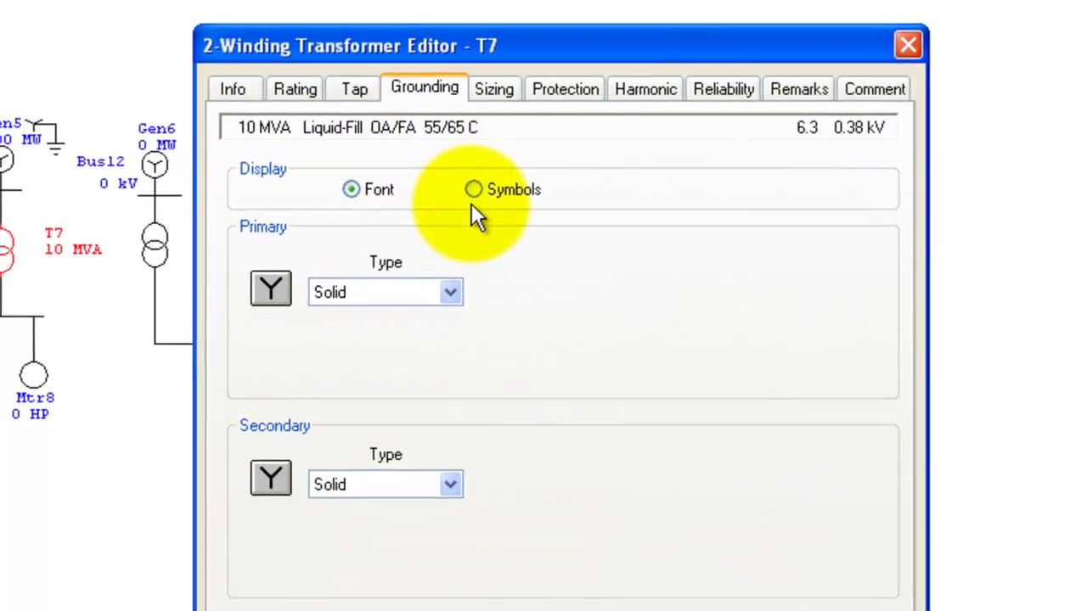
{"action": "left_click", "coordinate": [473, 189]}
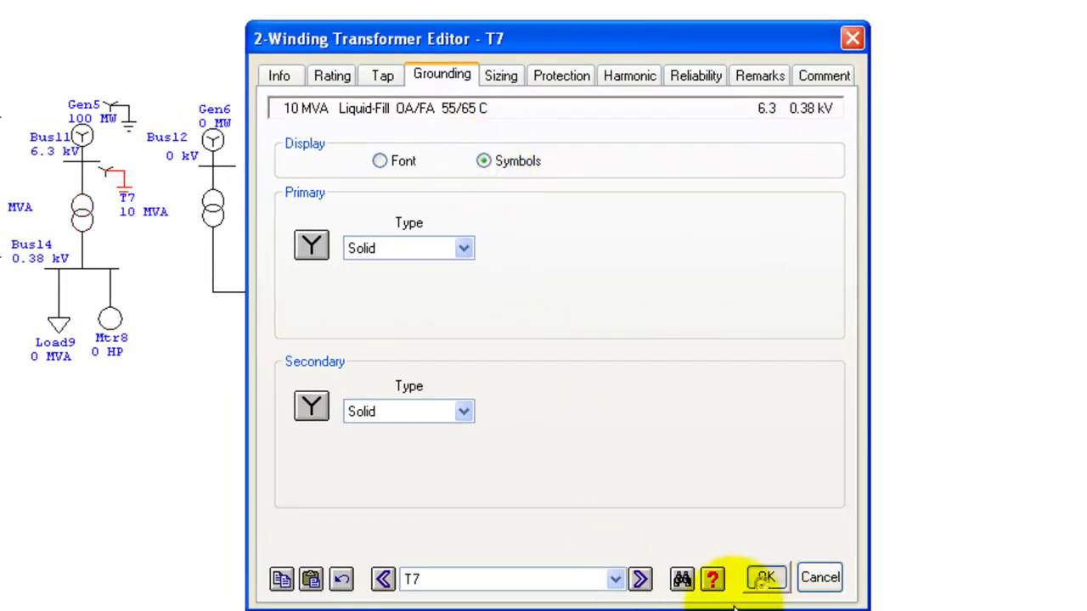
{"action": "left_click", "coordinate": [765, 578]}
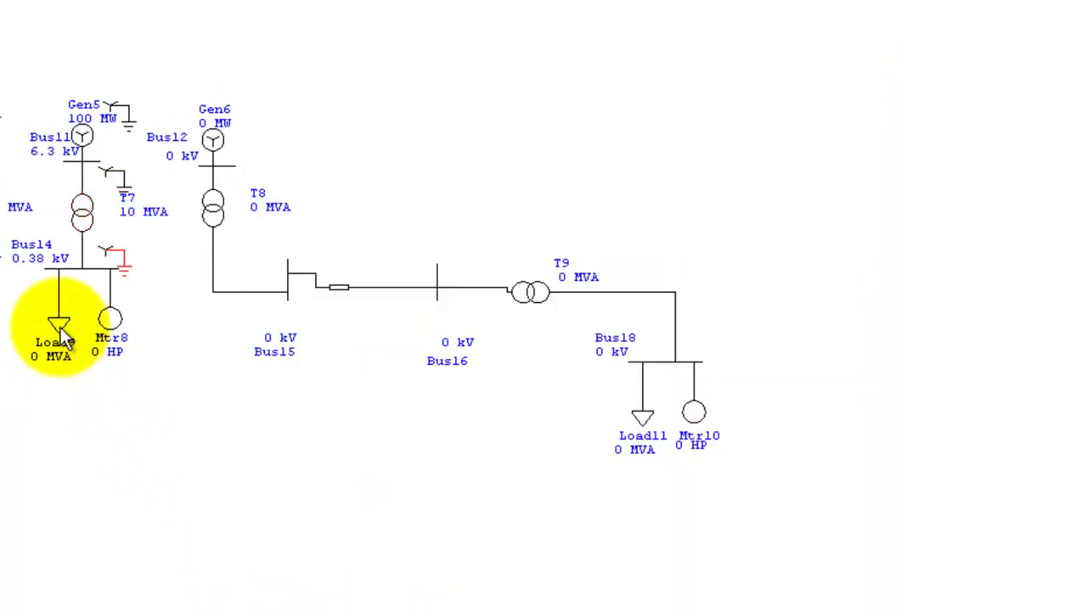
- Replace Load9's MVA rating with 2 MVA and close the Static Load Editor
{"action": "double_click", "coordinate": [62, 329]}
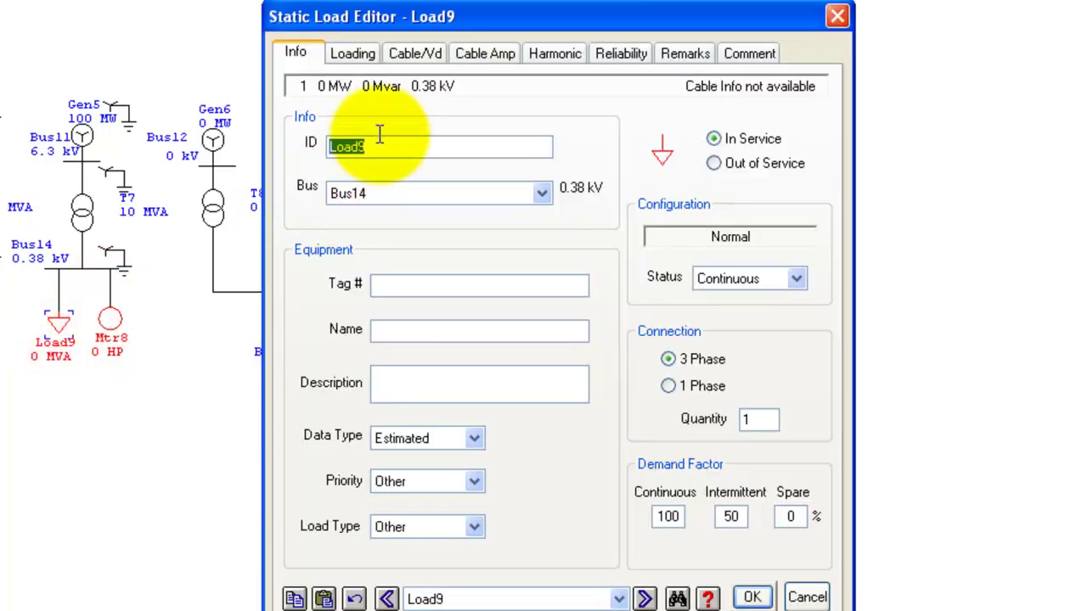
{"action": "left_click", "coordinate": [368, 58]}
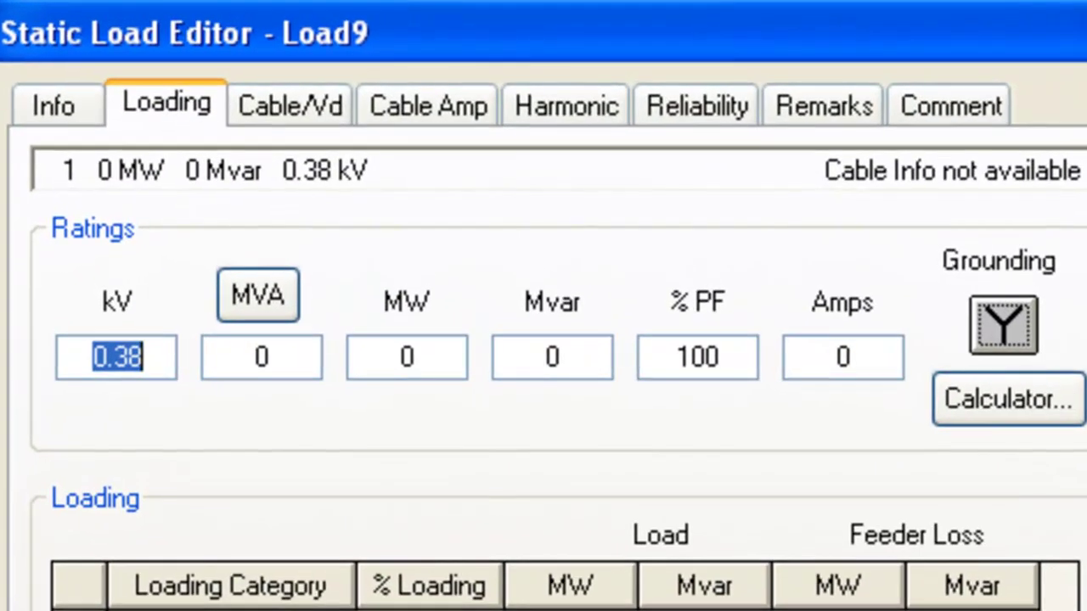
{"action": "key", "text": "alt+Tab"}
{"action": "key", "text": "alt+Tab"}
{"action": "double_click", "coordinate": [158, 365]}
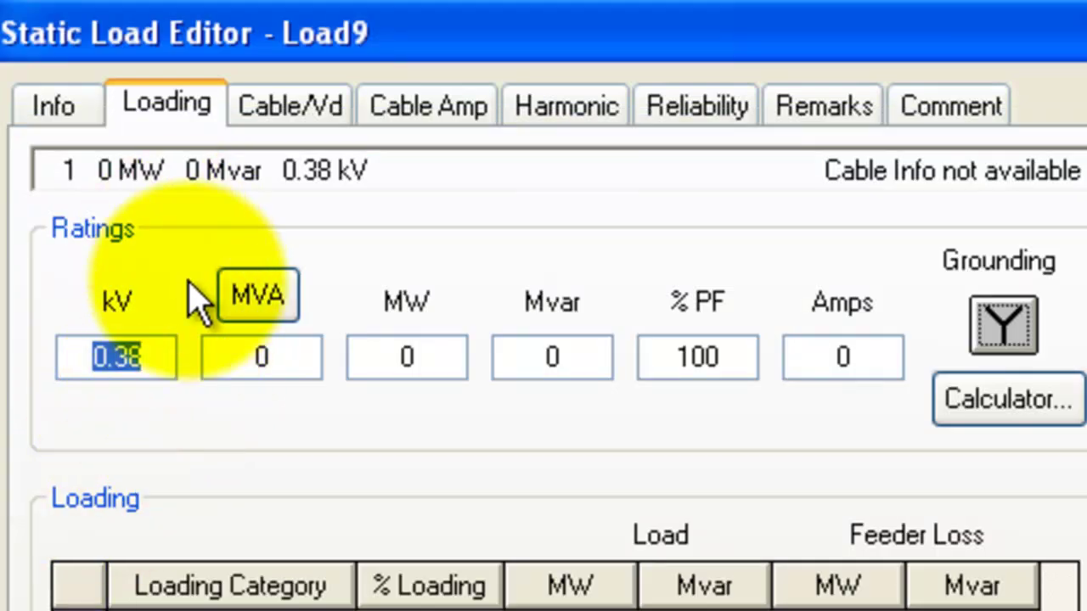
{"action": "left_click", "coordinate": [273, 357]}
{"action": "key", "text": "BackSpace"}
{"action": "type", "text": "2"}
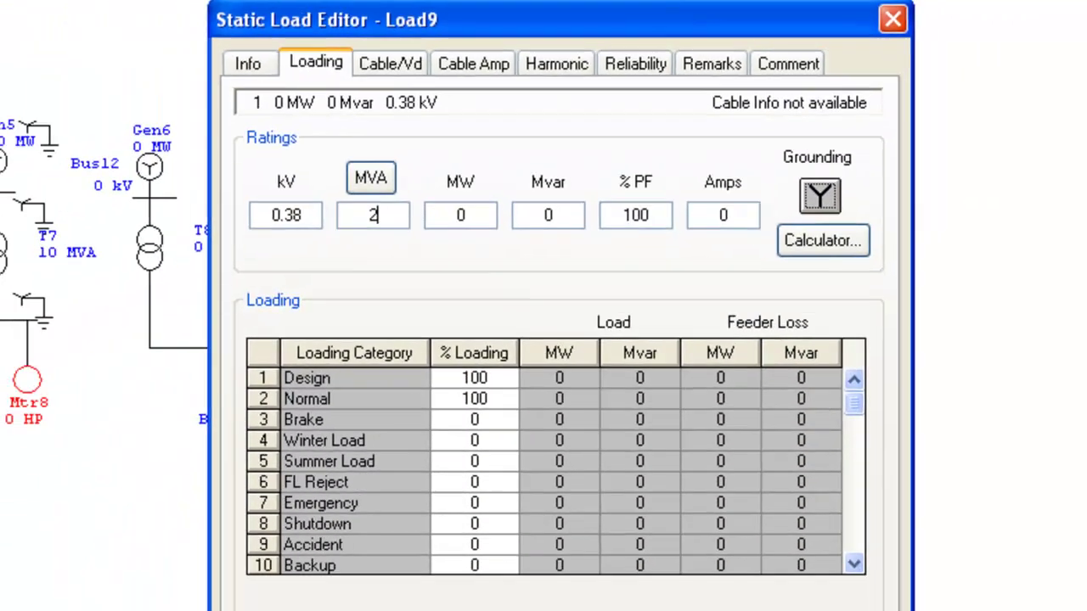
{"action": "key", "text": "Return"}
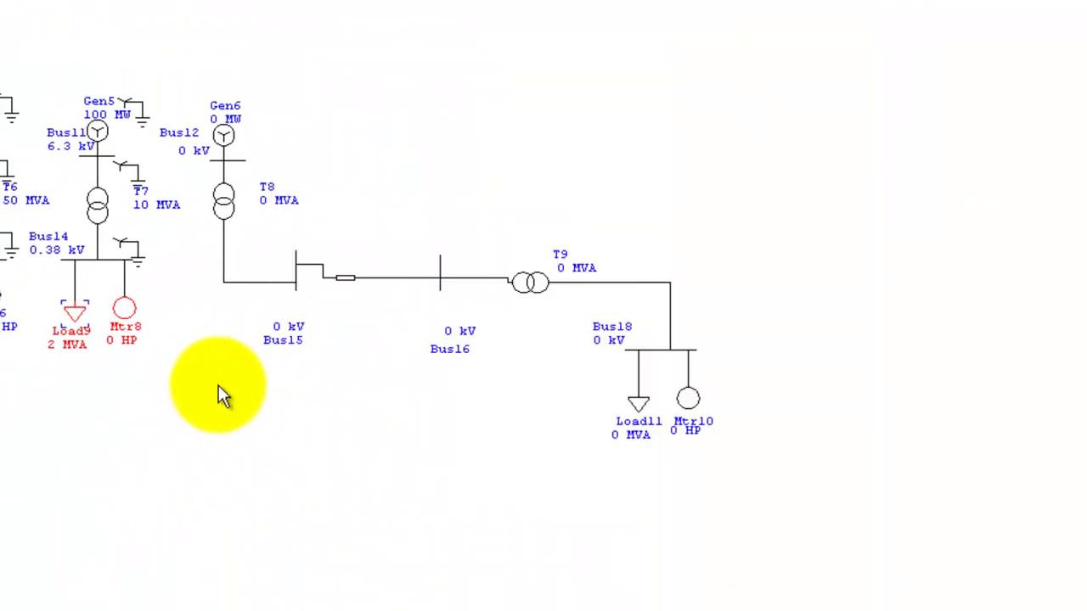
- Rate motor Mtr8 at 200 HP and apply NEC typical nameplate data
{"action": "double_click", "coordinate": [124, 307]}
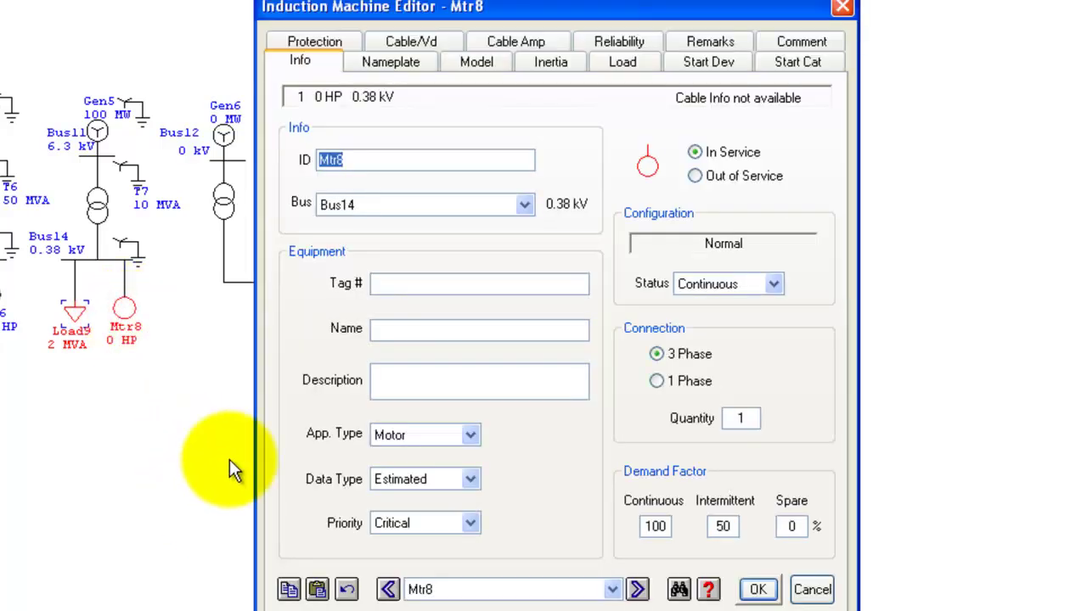
{"action": "left_click", "coordinate": [382, 68]}
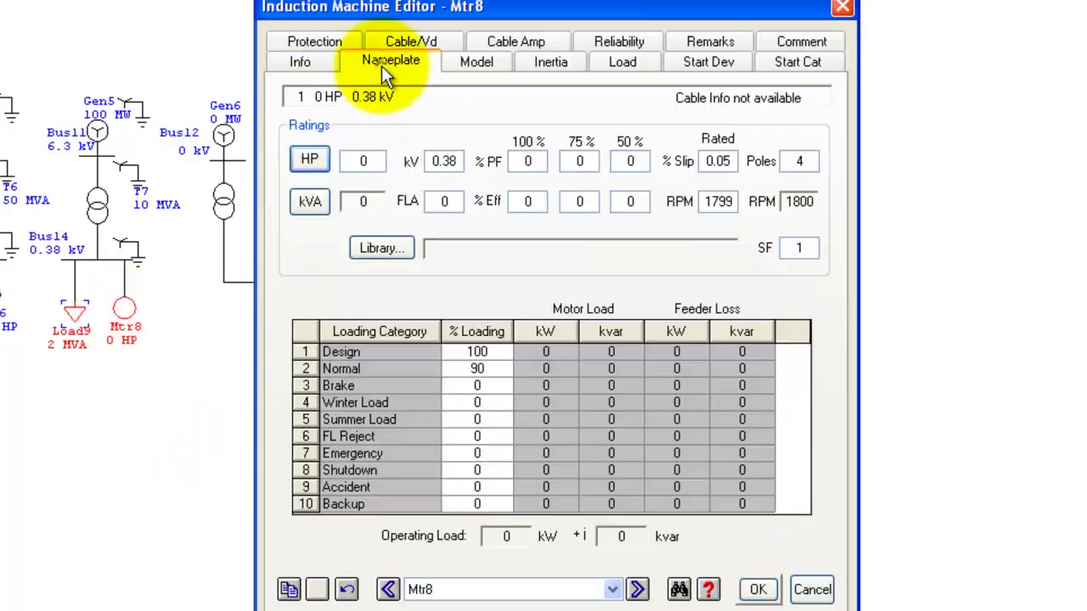
{"action": "double_click", "coordinate": [360, 162]}
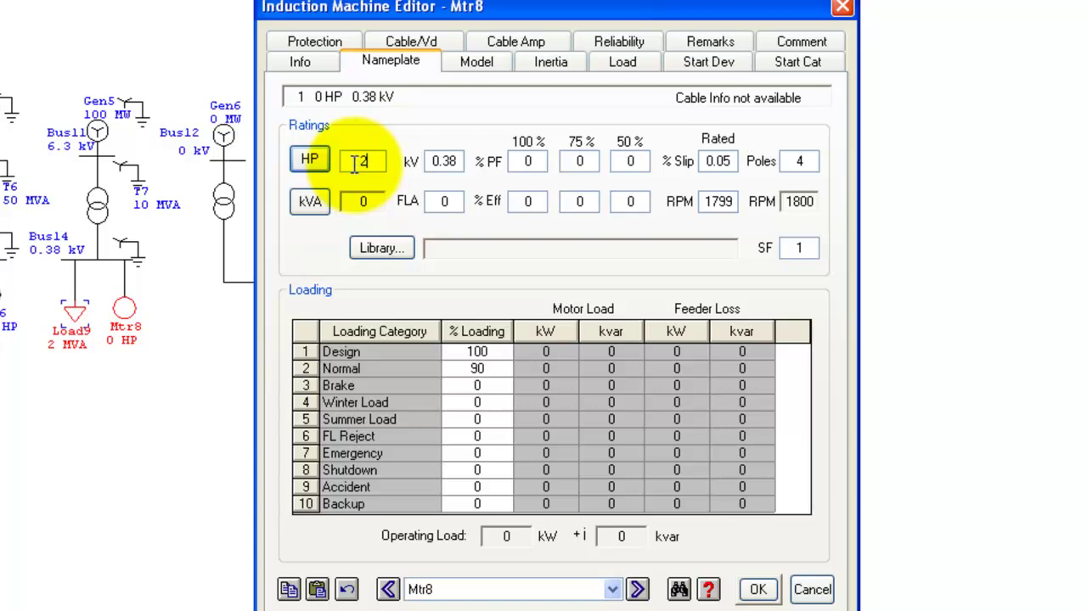
{"action": "type", "text": "200"}
{"action": "left_click", "coordinate": [757, 589]}
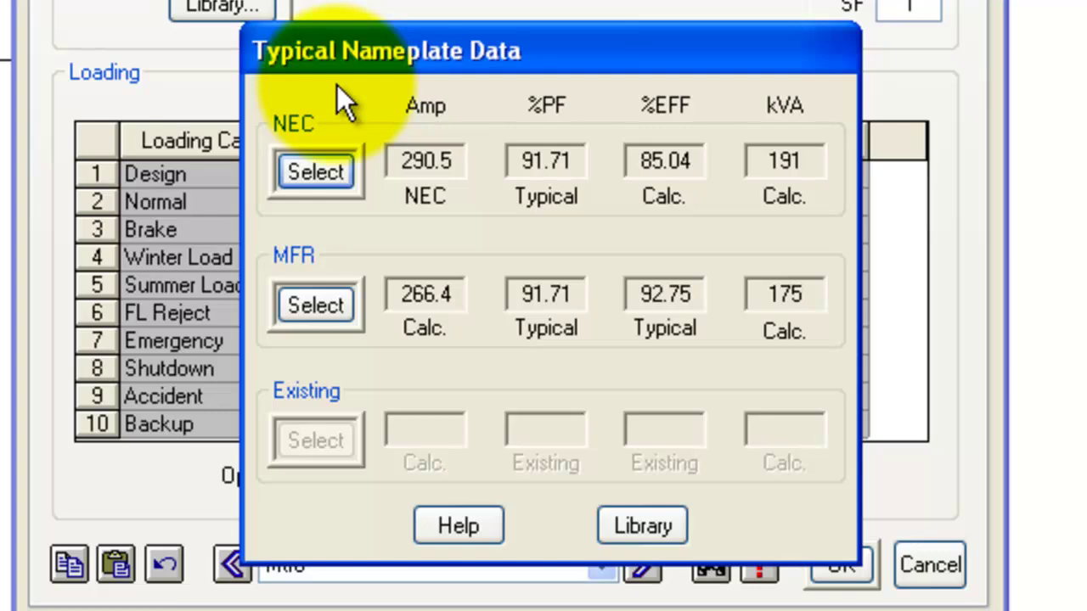
{"action": "left_click", "coordinate": [306, 174]}
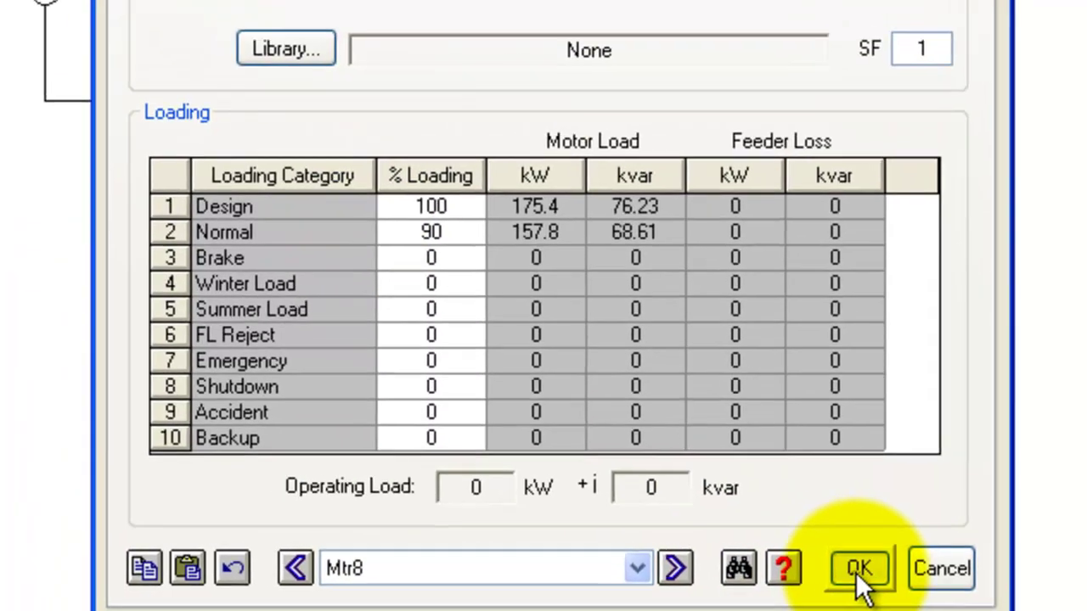
{"action": "left_click", "coordinate": [839, 568]}
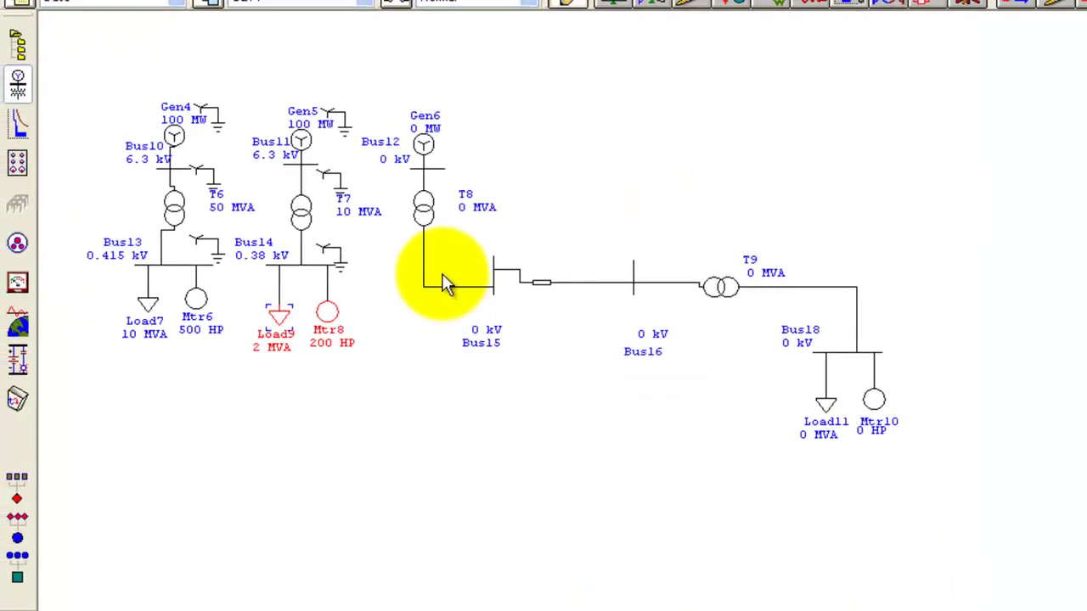
- Enter generator Gen6's rating of 200 MW at 11 kV
{"action": "double_click", "coordinate": [424, 146]}
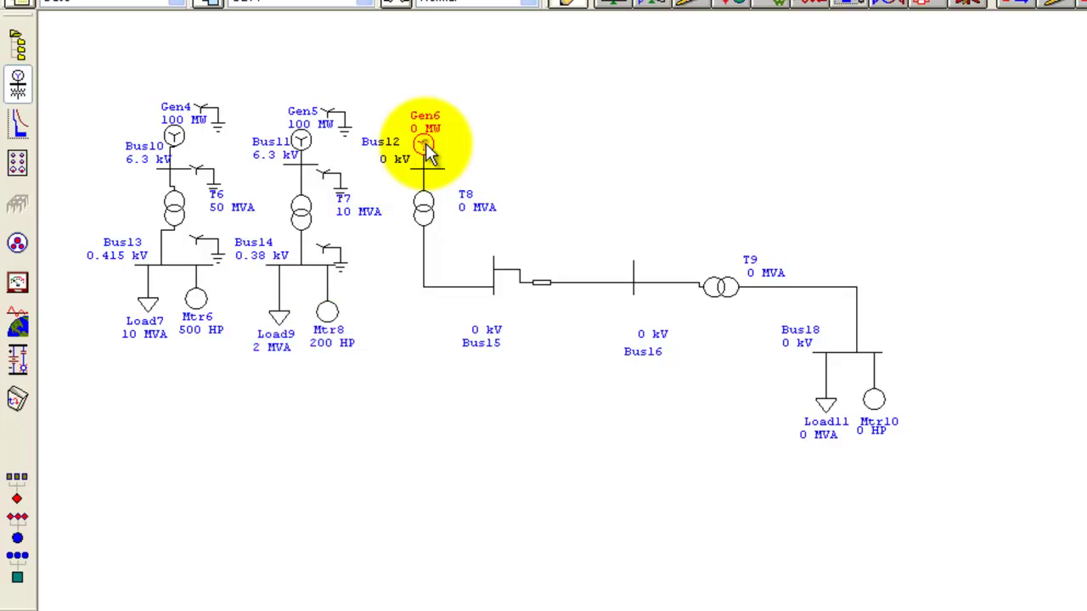
{"action": "left_click", "coordinate": [567, 87]}
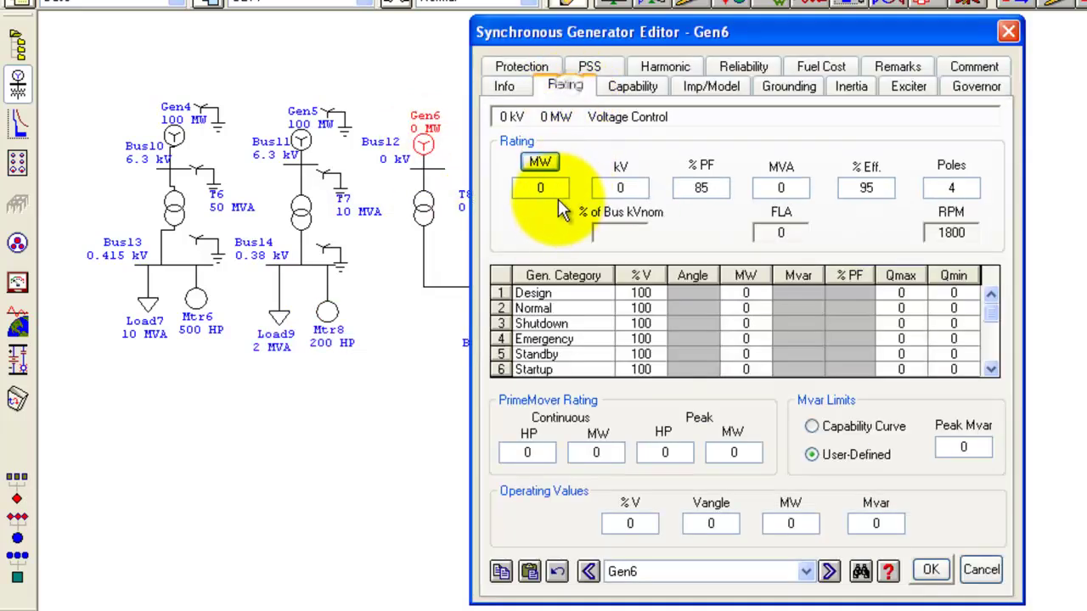
{"action": "type", "text": "200"}
{"action": "left_click", "coordinate": [620, 187]}
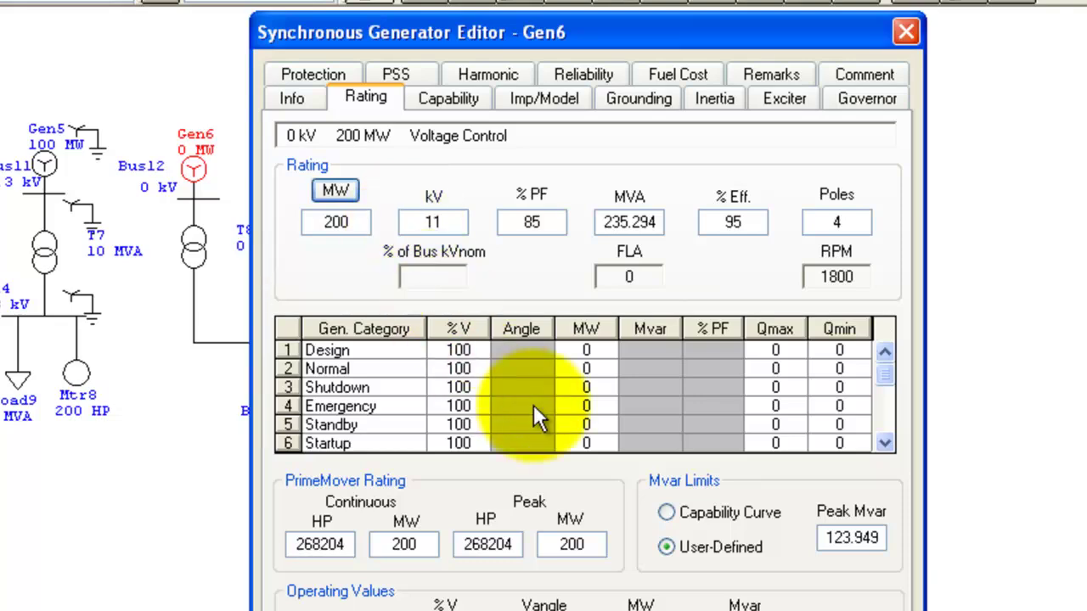
- Show Gen6's solid grounding as a symbol and apply the generator settings
{"action": "left_click", "coordinate": [648, 100]}
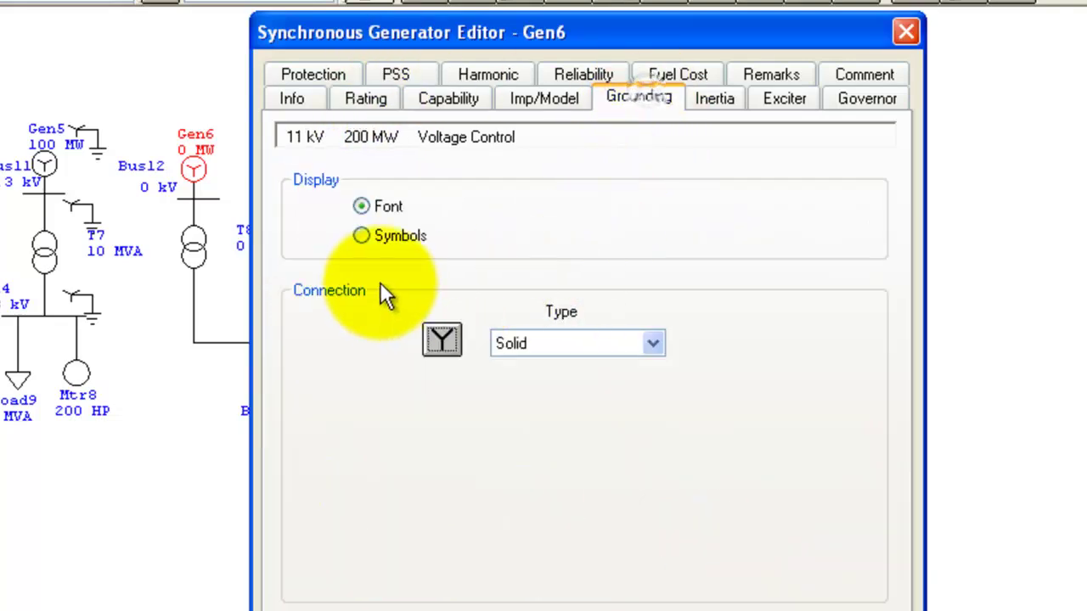
{"action": "left_click", "coordinate": [361, 236]}
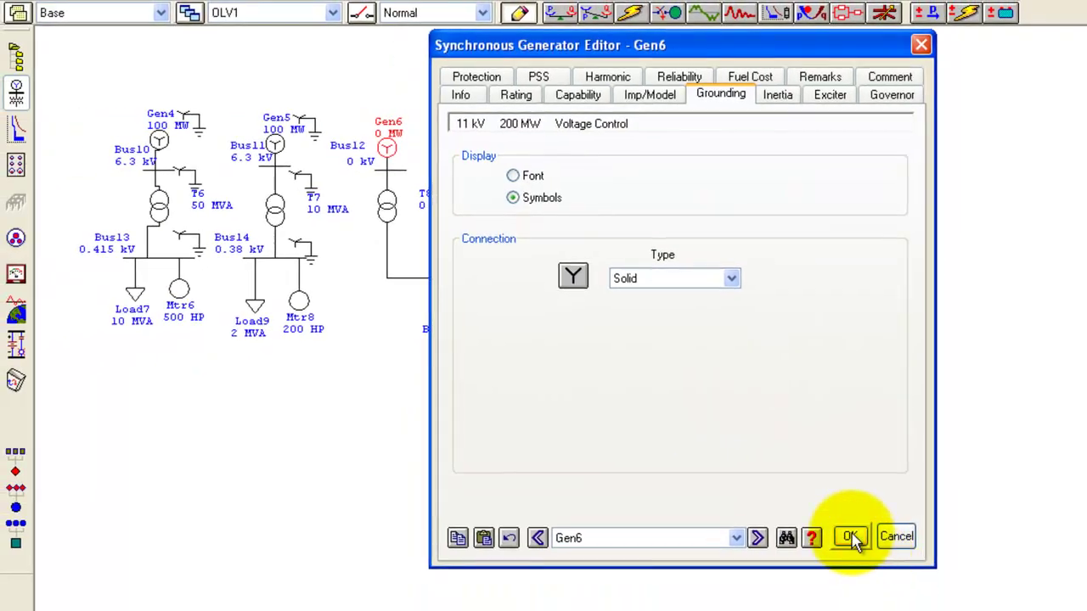
{"action": "left_click", "coordinate": [851, 539]}
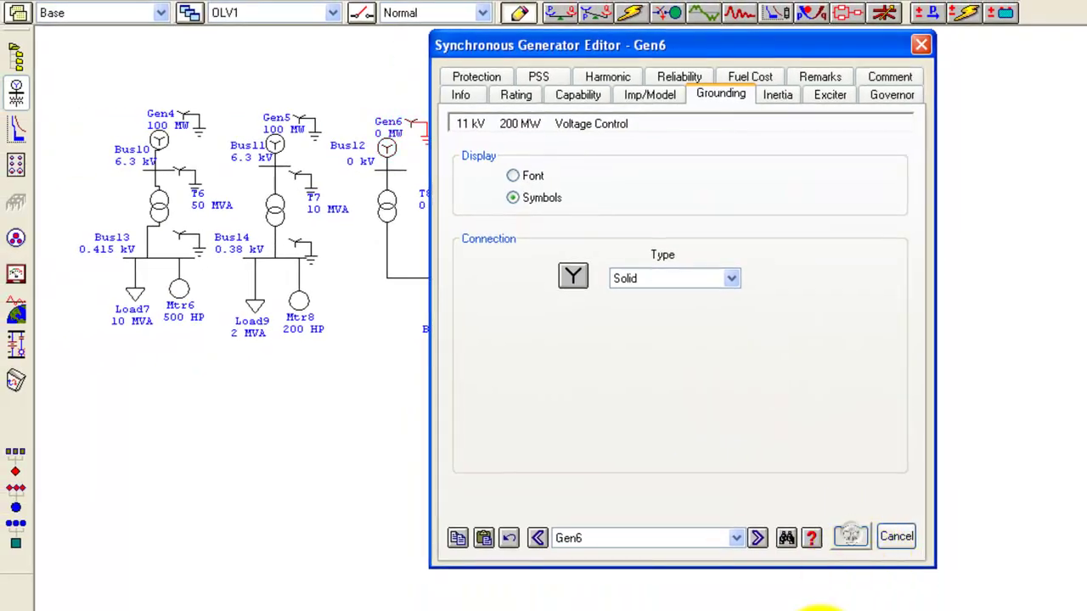
- Enter T8's ratings: 6.3 kV primary, 132 kV secondary and 50 MVA
{"action": "double_click", "coordinate": [387, 207]}
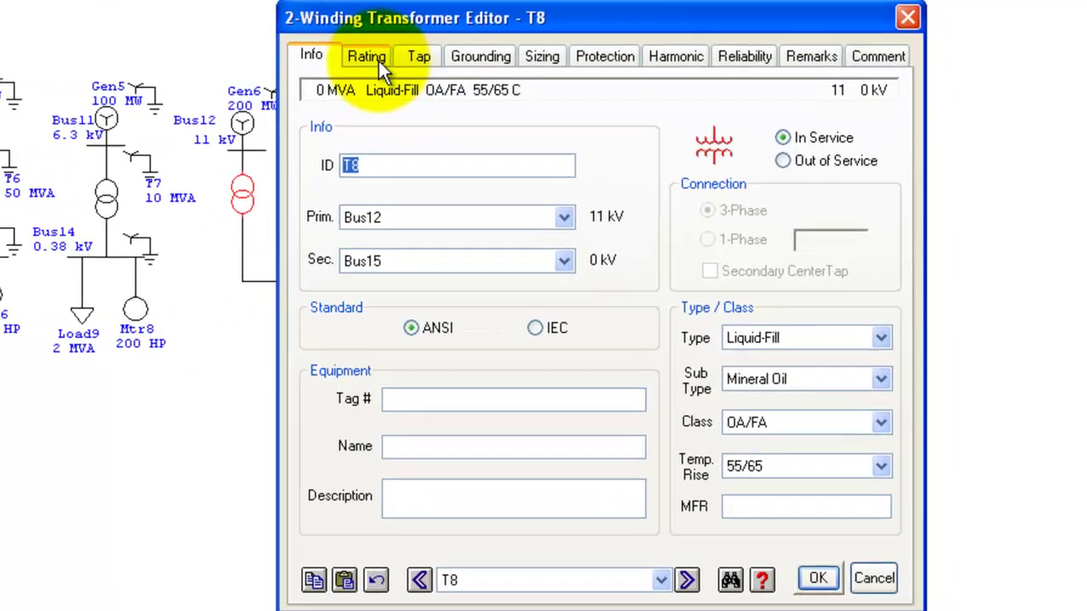
{"action": "left_click", "coordinate": [378, 61]}
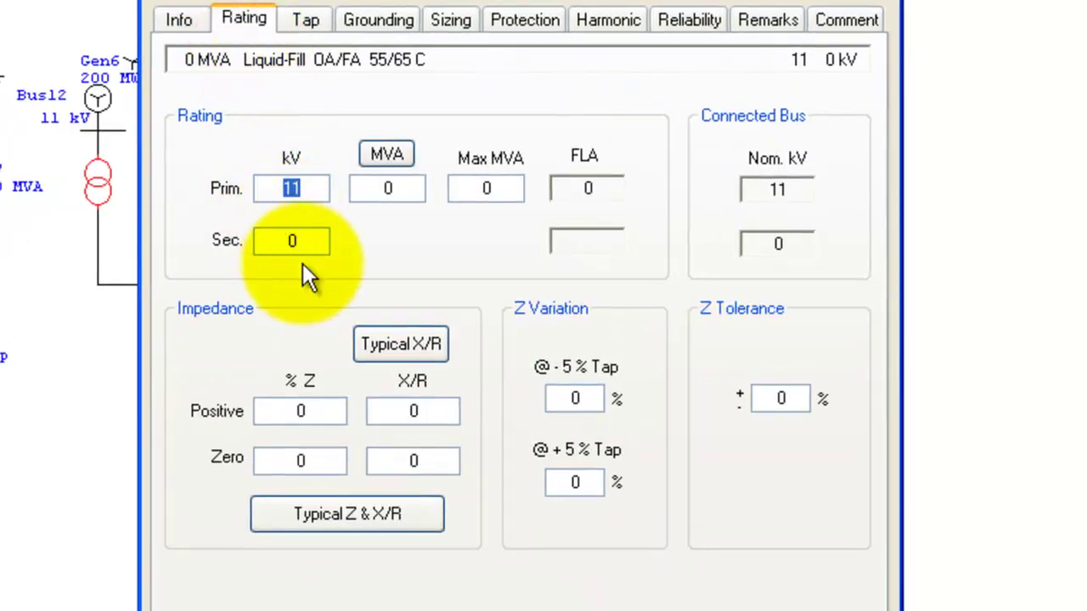
{"action": "type", "text": "6.3"}
{"action": "key", "text": "Tab"}
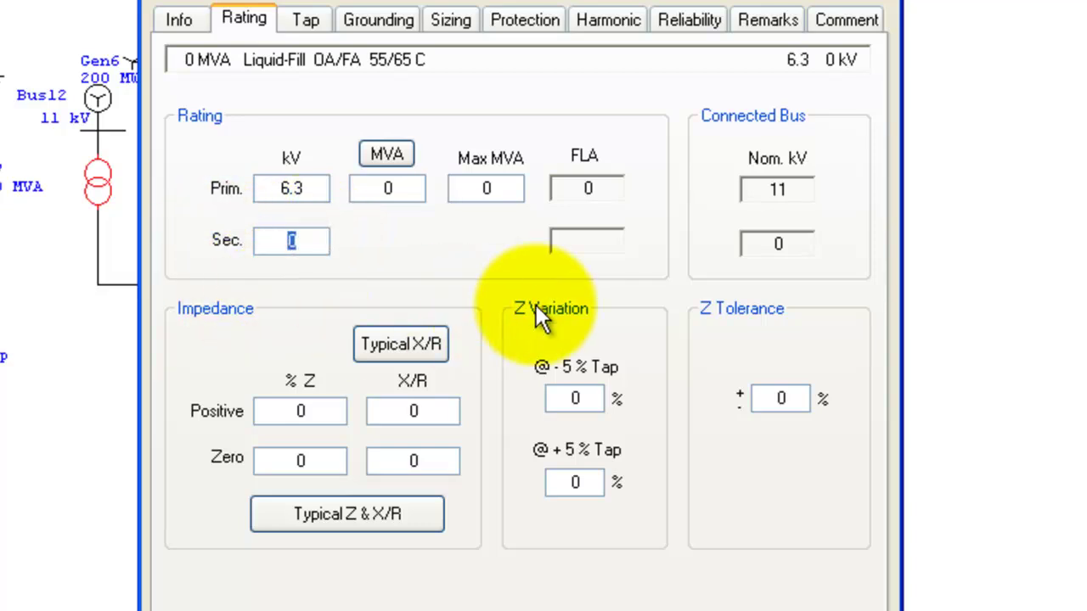
{"action": "type", "text": "132"}
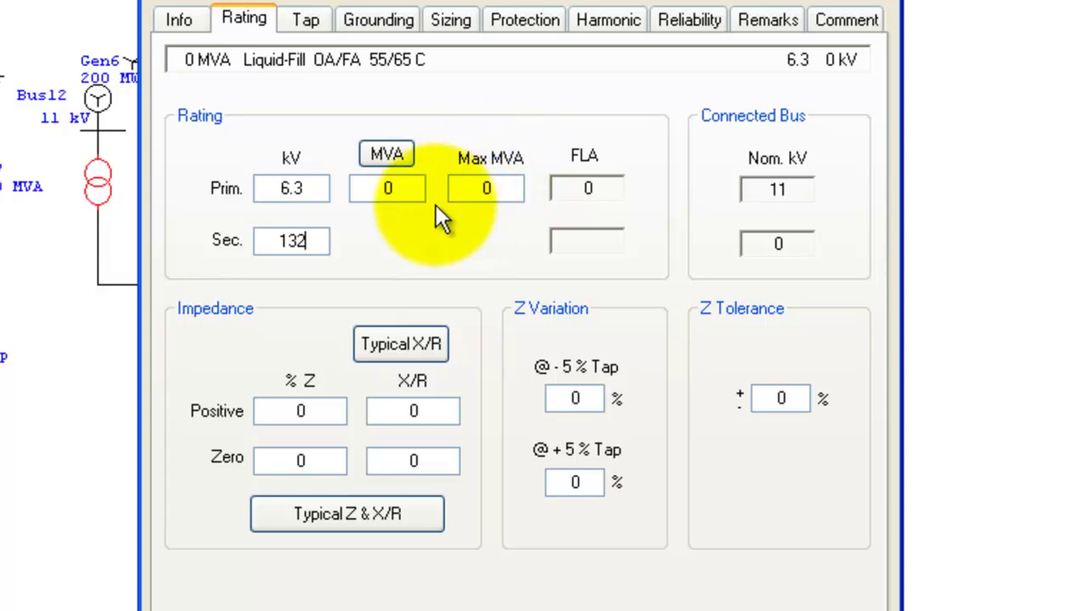
{"action": "left_click", "coordinate": [387, 188]}
{"action": "double_click", "coordinate": [387, 188]}
{"action": "type", "text": "50"}
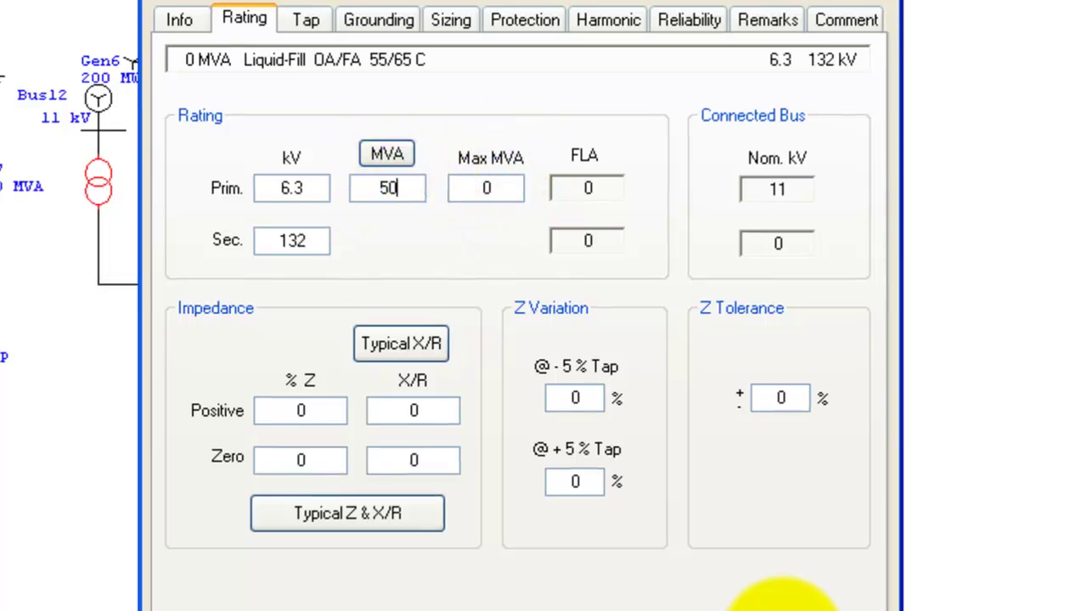
- Show T8's windings as symbols, with a solid wye primary and delta secondary, and apply
{"action": "left_click", "coordinate": [378, 20]}
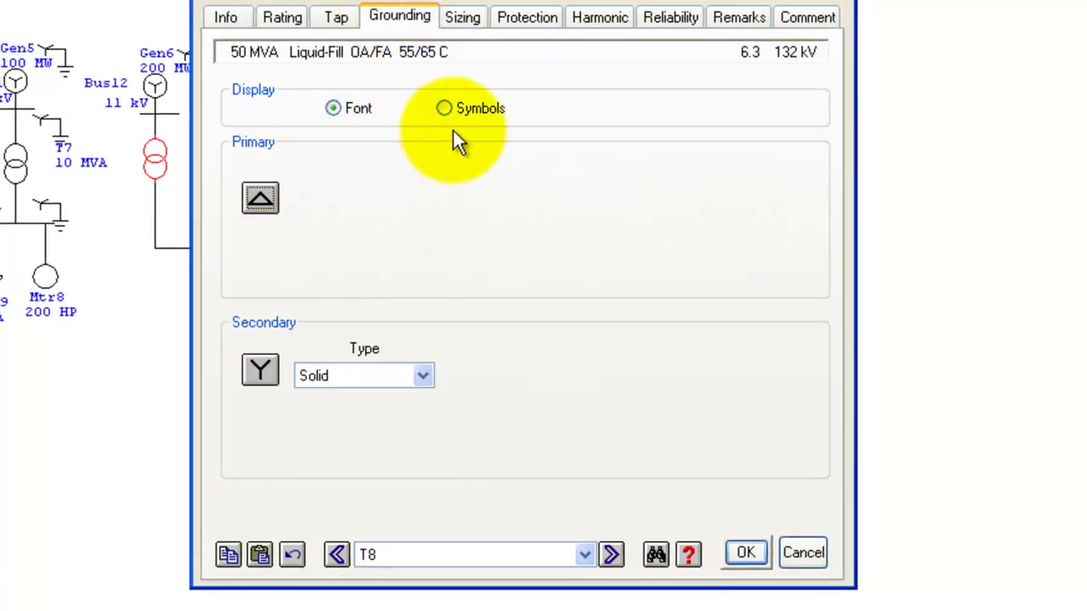
{"action": "left_click", "coordinate": [461, 107]}
{"action": "left_click", "coordinate": [261, 200]}
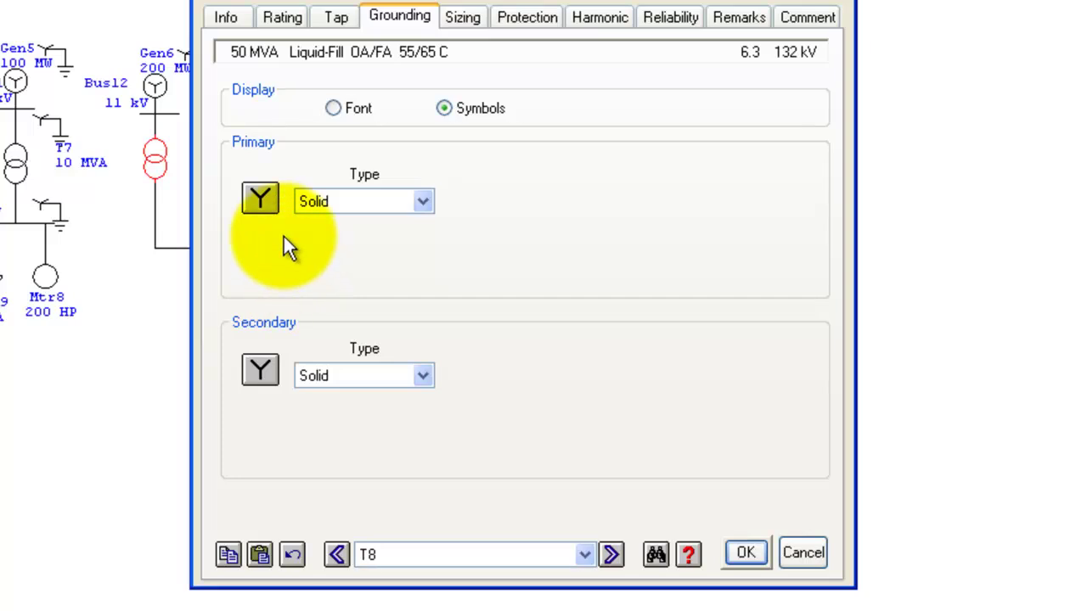
{"action": "left_click", "coordinate": [271, 372]}
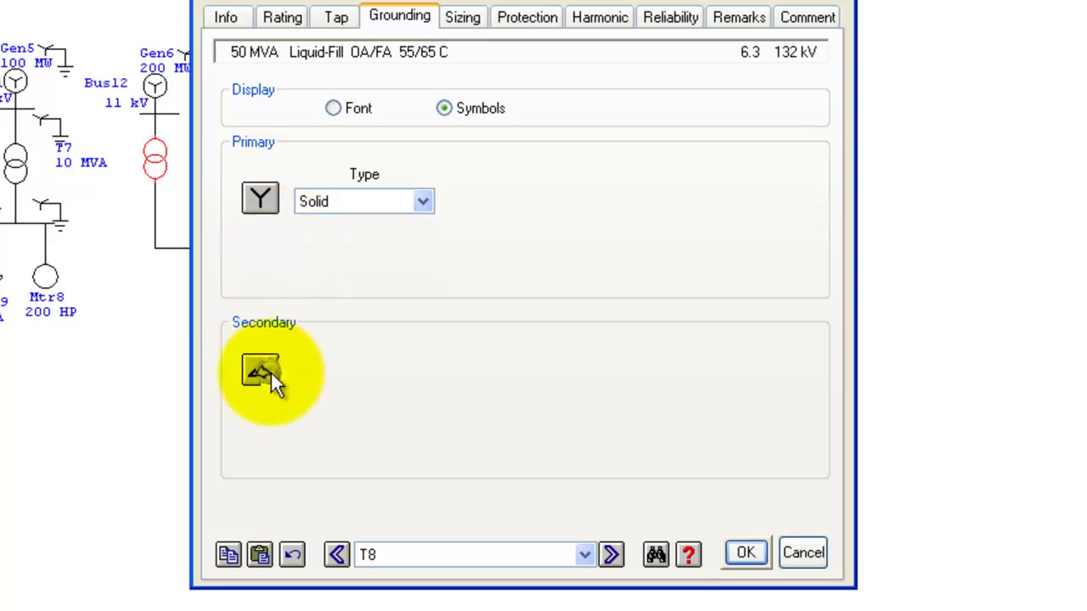
{"action": "left_click", "coordinate": [735, 553]}
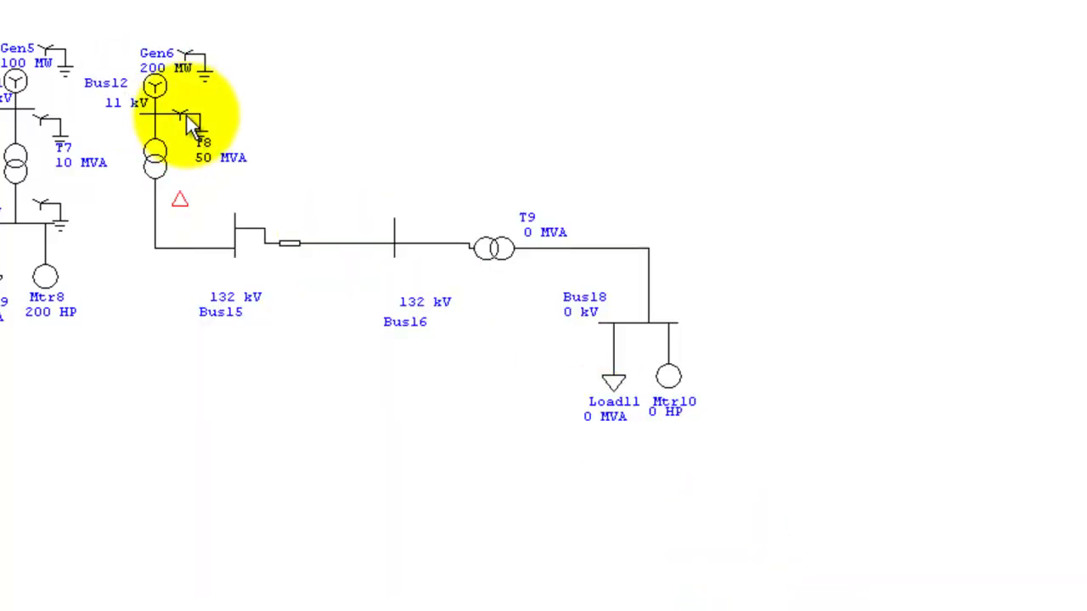
- Drag T8's grounding symbol to the right and re-snap the line onto Bus15
{"action": "left_click", "coordinate": [272, 136]}
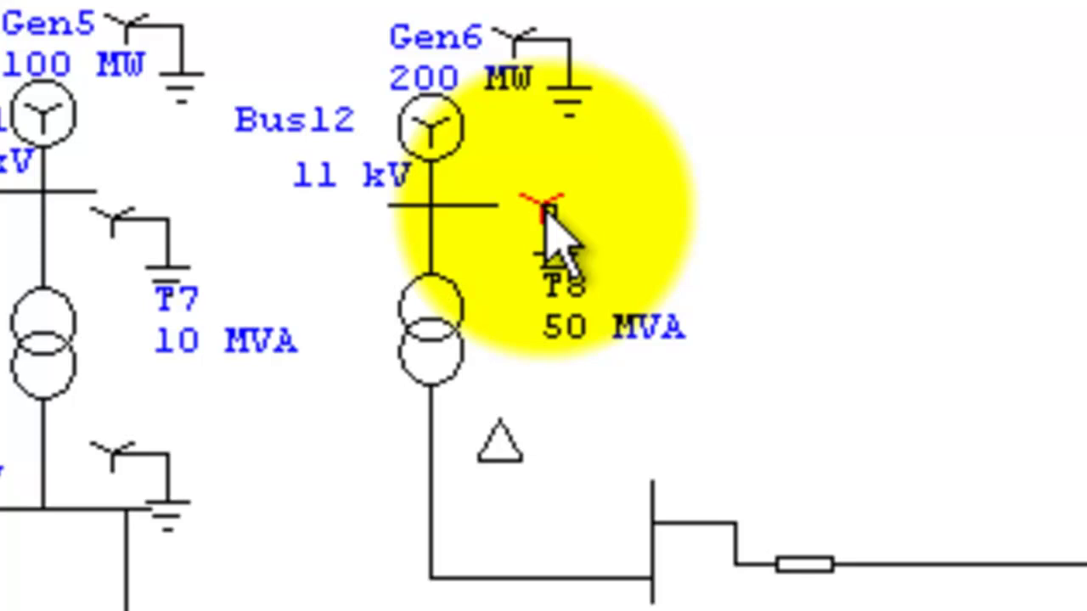
{"action": "left_click_drag", "start_coordinate": [592, 284], "coordinate": [705, 299]}
{"action": "left_click", "coordinate": [1027, 307]}
{"action": "left_click_drag", "start_coordinate": [539, 212], "coordinate": [553, 220]}
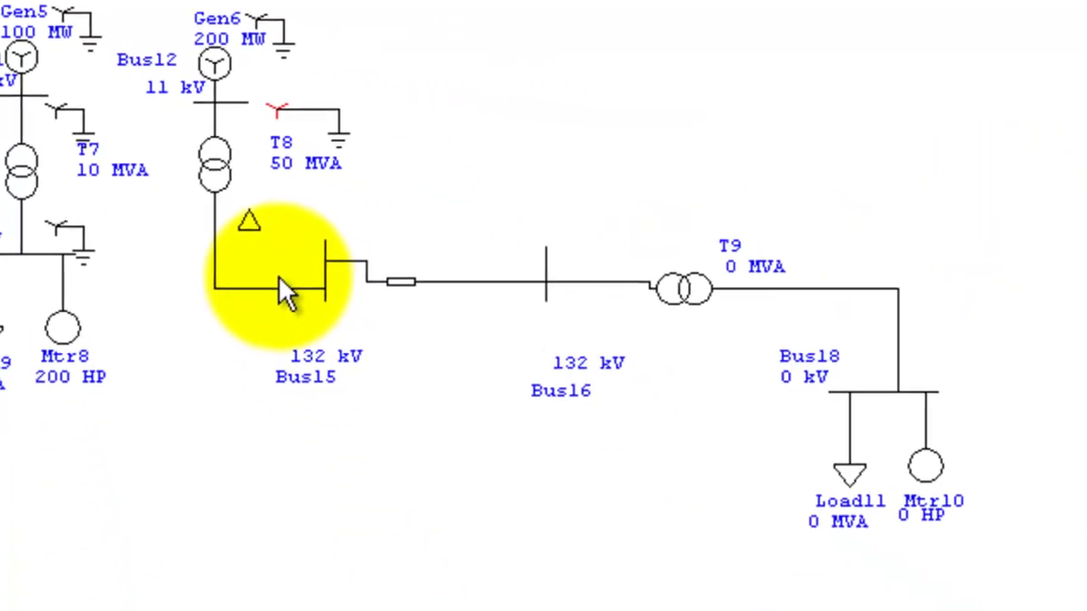
{"action": "mouse_move", "coordinate": [355, 265]}
{"action": "left_mouse_down"}
{"action": "mouse_move", "coordinate": [344, 283]}
{"action": "mouse_move", "coordinate": [345, 274]}
{"action": "left_mouse_up"}
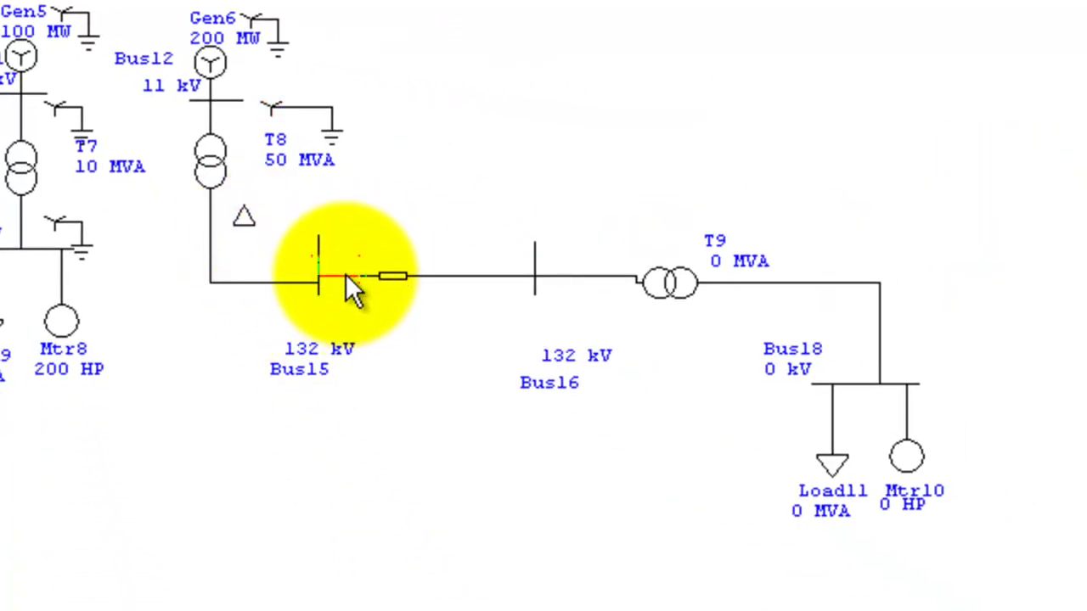
{"action": "left_click", "coordinate": [437, 324]}
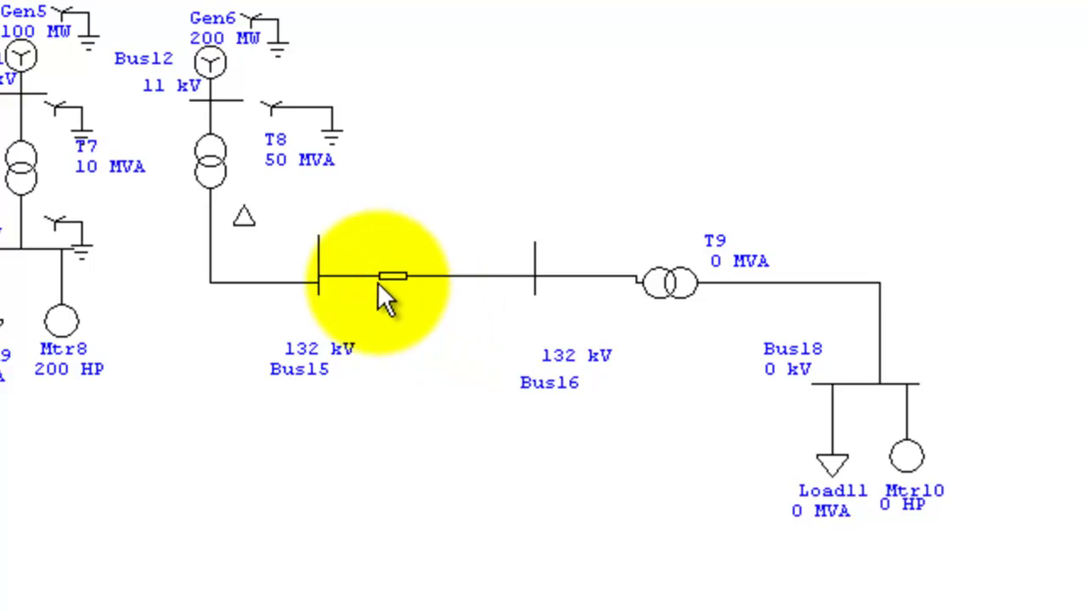
- Enter T9's ratings: 132 kV primary, 11 kV secondary and 26 MVA
{"action": "double_click", "coordinate": [684, 289]}
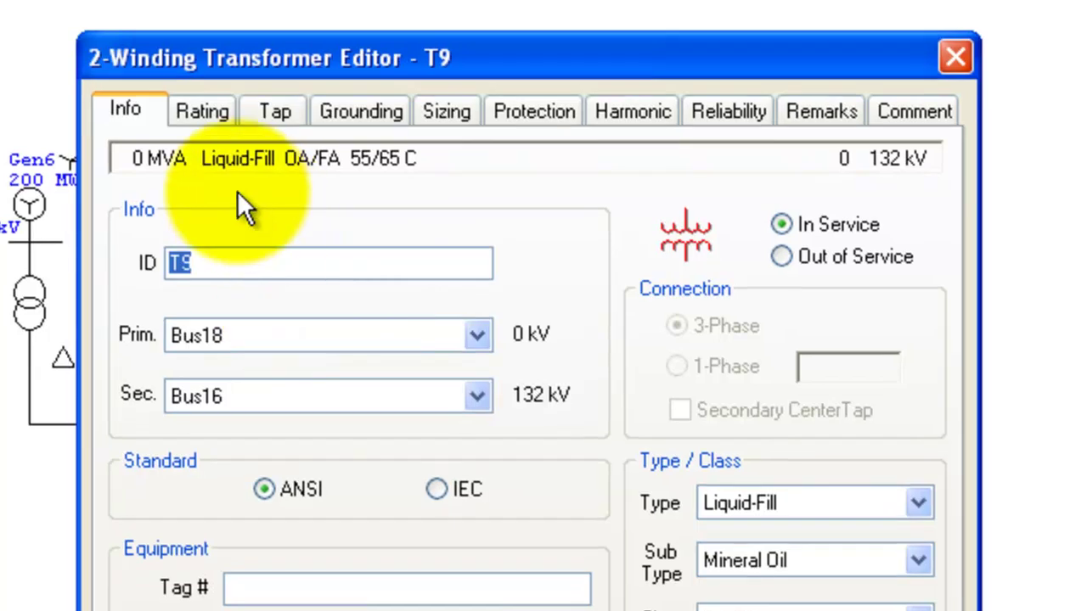
{"action": "left_click", "coordinate": [206, 122]}
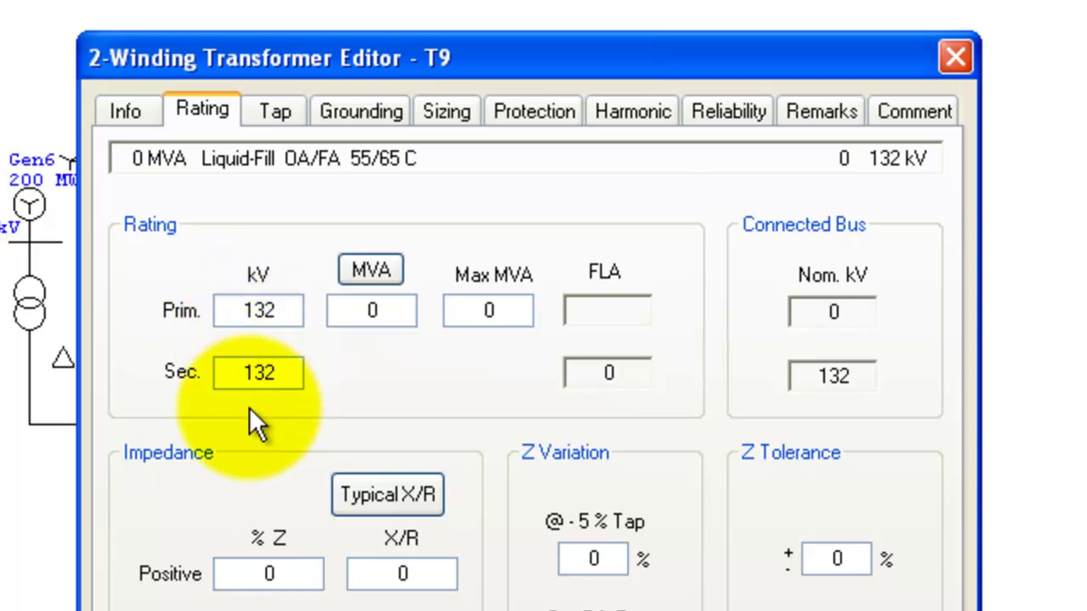
{"action": "left_click_drag", "start_coordinate": [289, 371], "coordinate": [221, 368]}
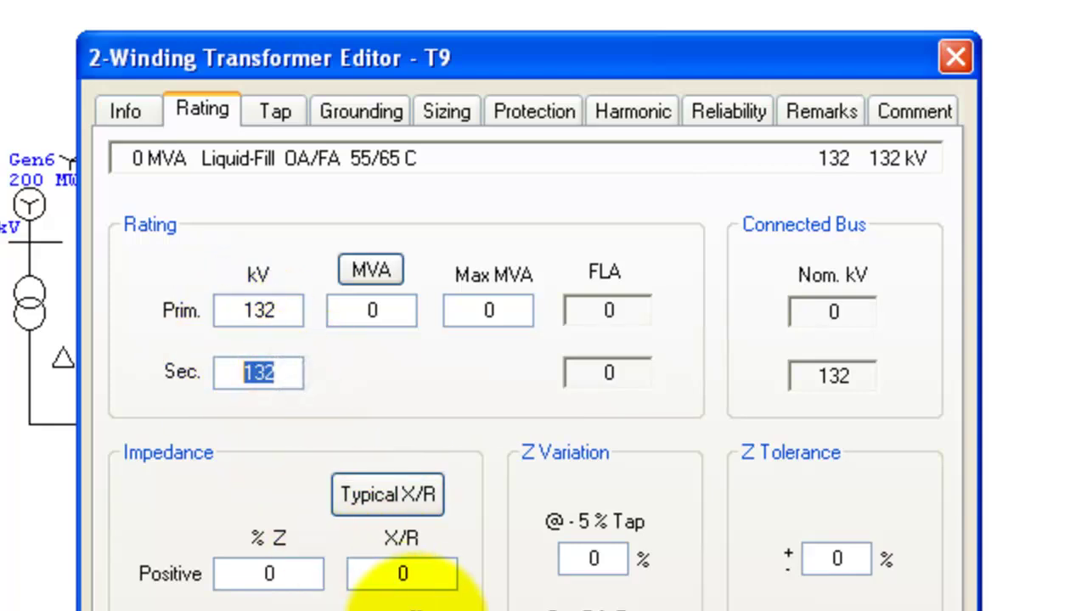
{"action": "type", "text": "11"}
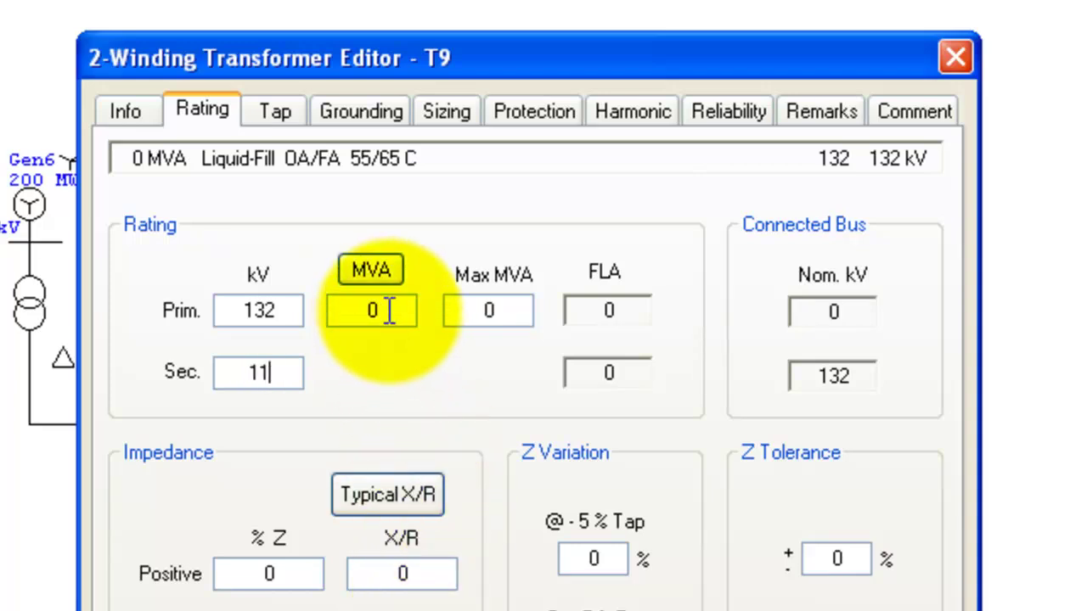
{"action": "left_click", "coordinate": [361, 310]}
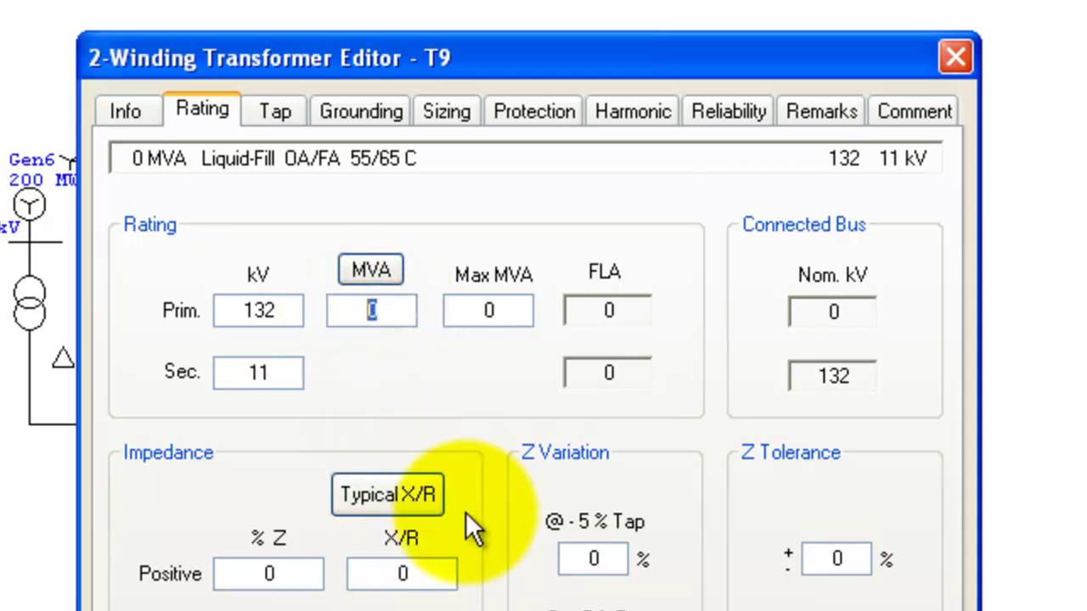
{"action": "type", "text": "26"}
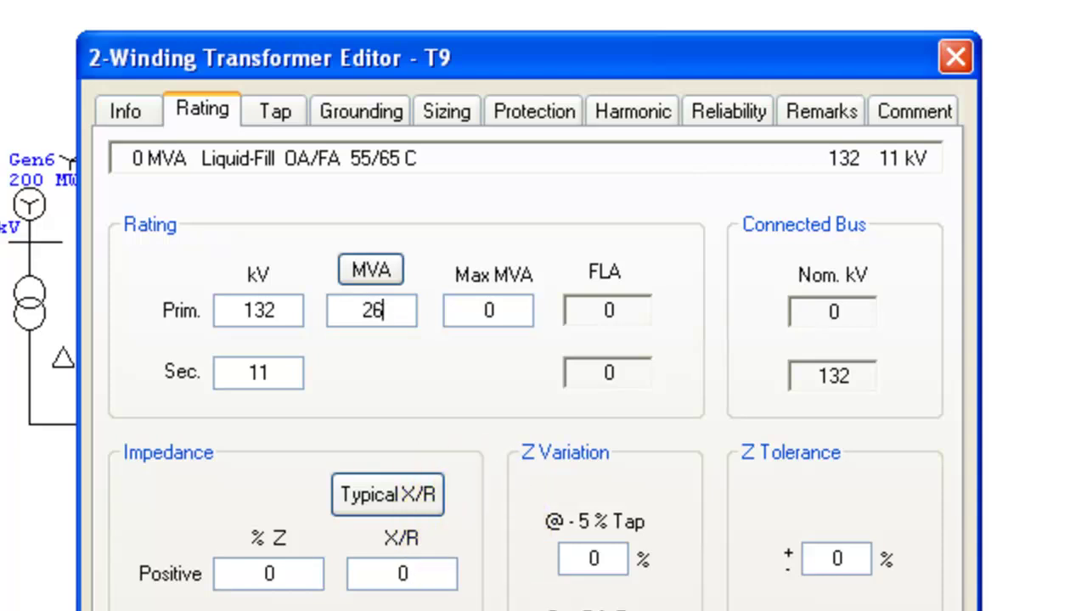
{"action": "left_click", "coordinate": [359, 110]}
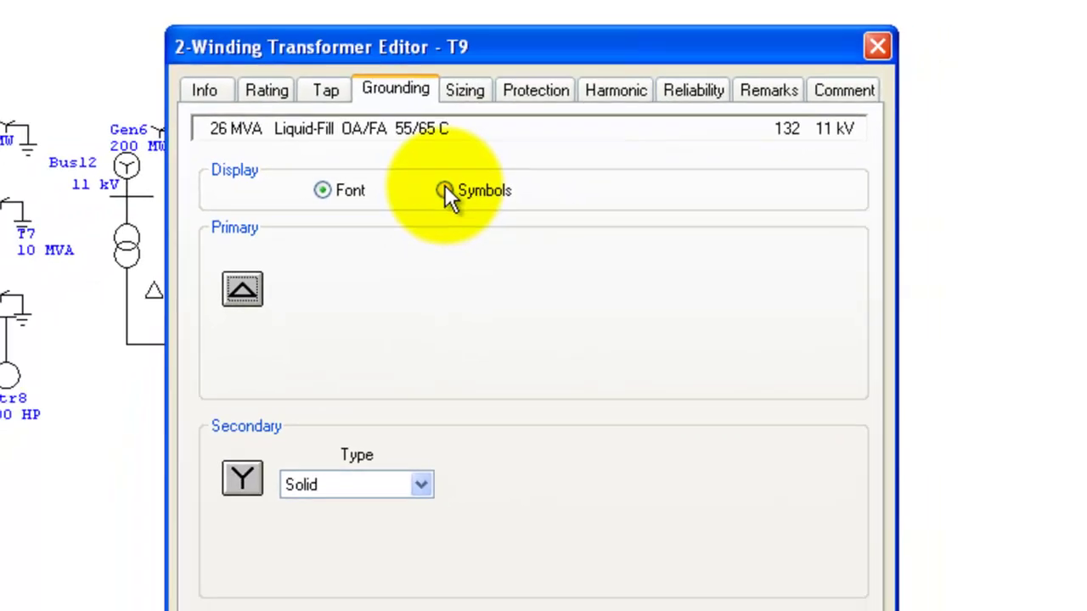
- Show T9's windings as symbols with a solid wye primary and delta secondary, and apply
{"action": "left_click", "coordinate": [444, 188]}
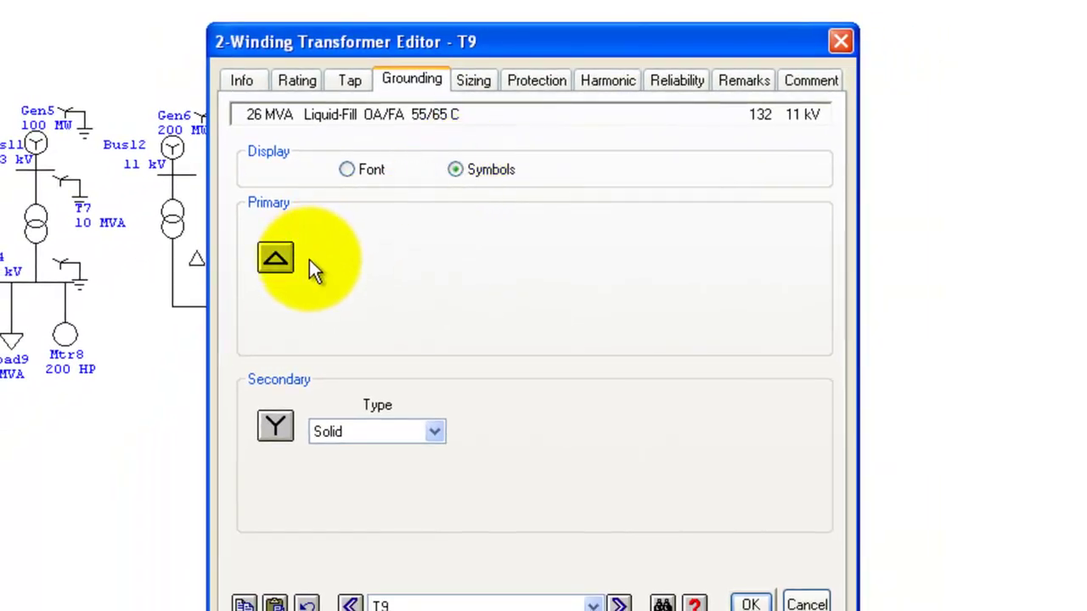
{"action": "left_click", "coordinate": [281, 266]}
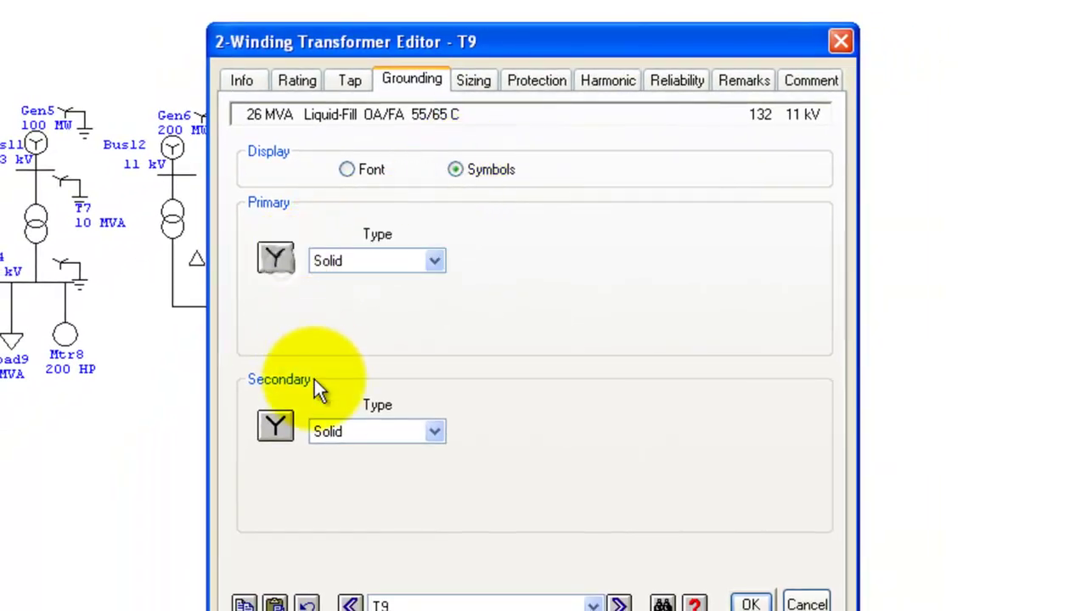
{"action": "left_click", "coordinate": [275, 425]}
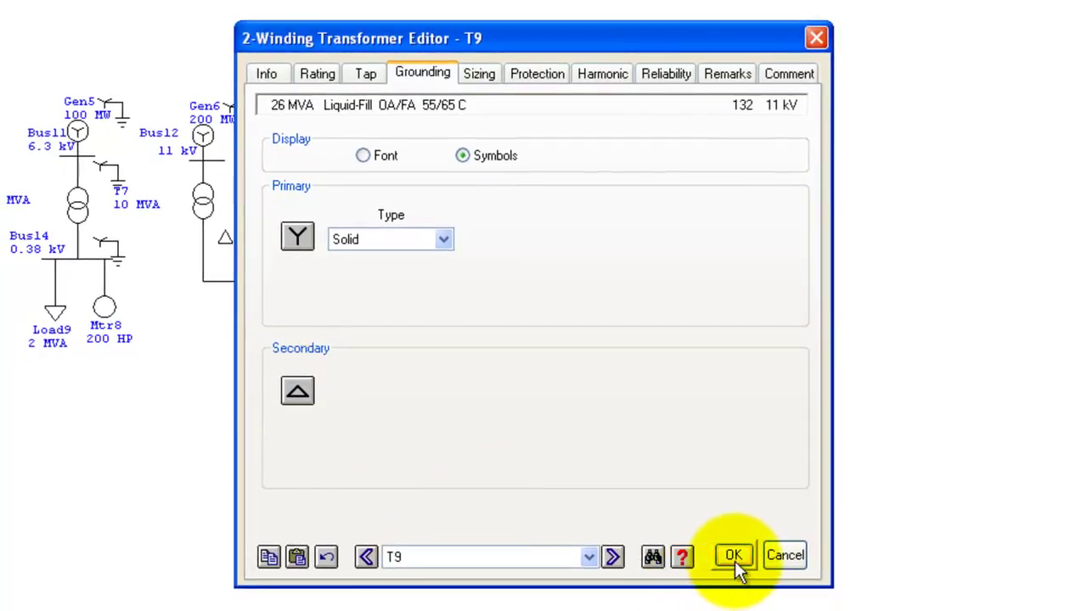
{"action": "left_click", "coordinate": [734, 557]}
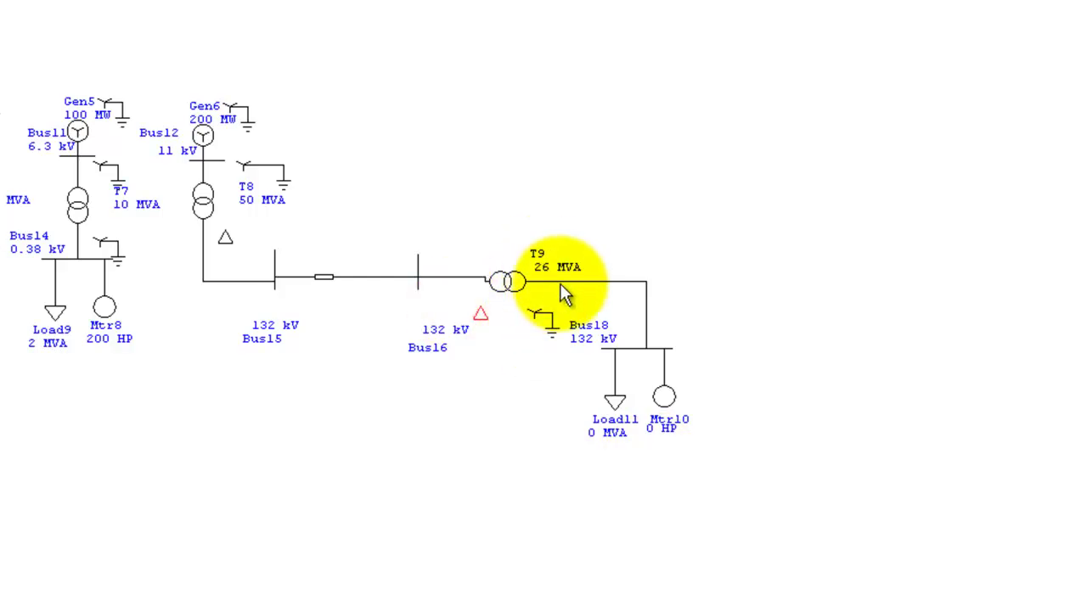
- Enter 12 MVA as Load11's loading rating and confirm it
{"action": "left_click", "coordinate": [612, 402]}
{"action": "double_click", "coordinate": [617, 413]}
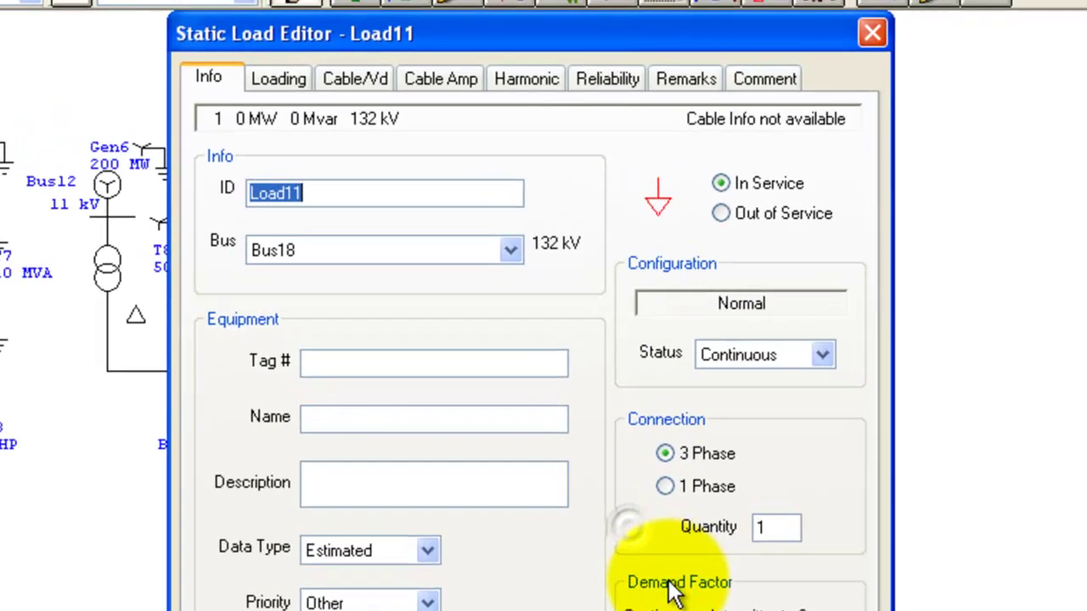
{"action": "left_click", "coordinate": [297, 47]}
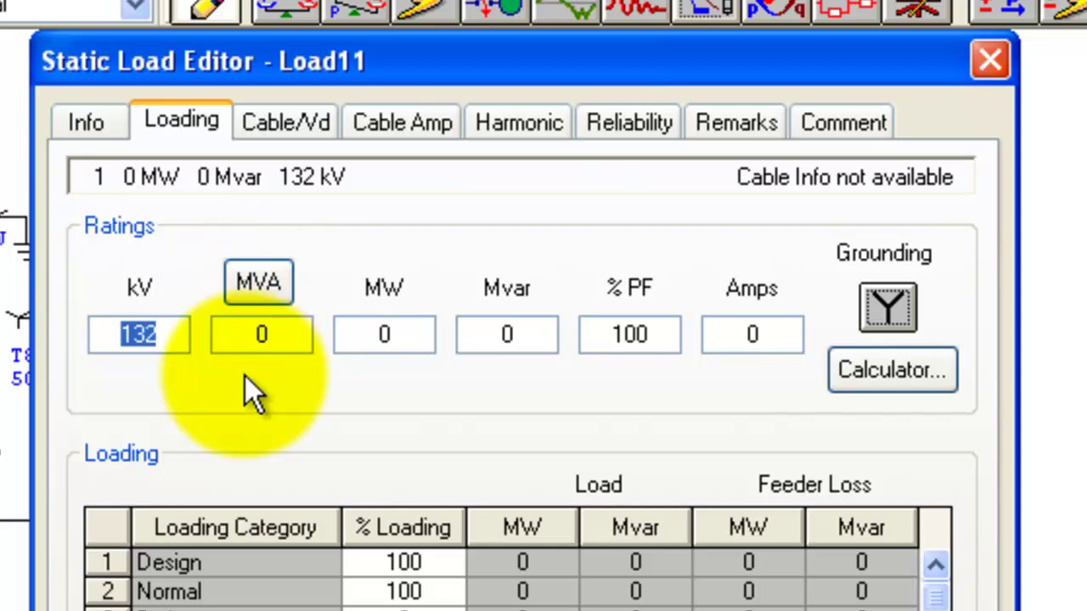
{"action": "left_click", "coordinate": [263, 334]}
{"action": "type", "text": "12"}
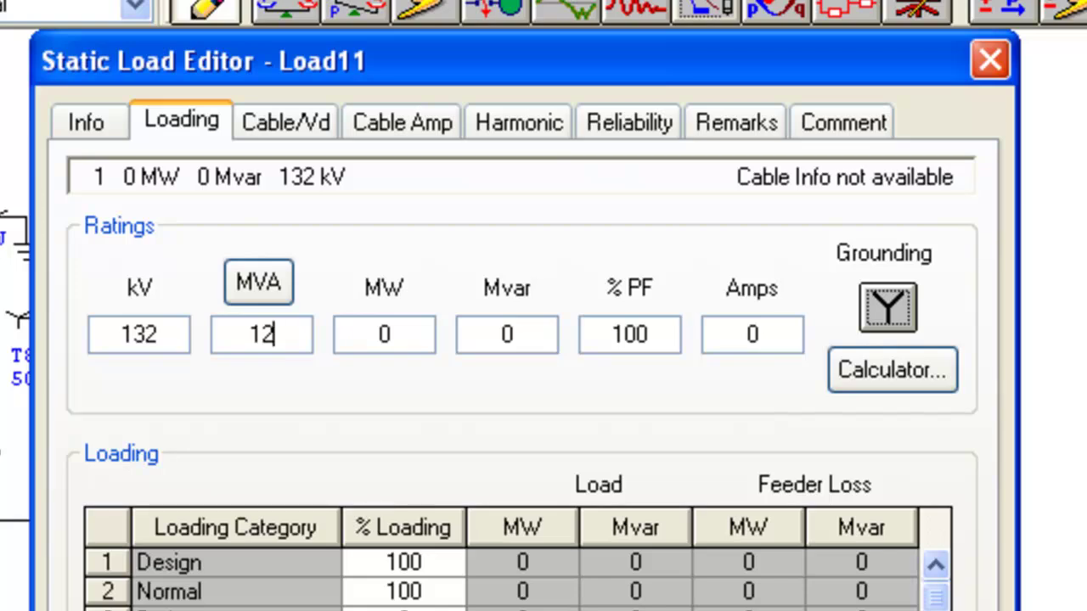
{"action": "key", "text": "Return"}
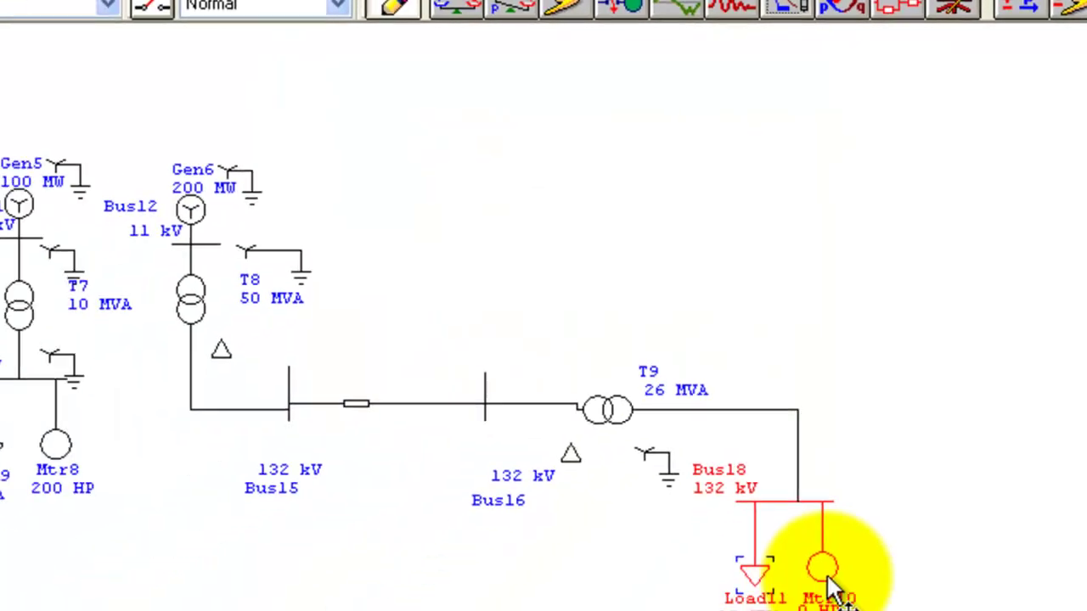
- Rate Mtr10 at 100 HP with NEC typical nameplate data, then box-select diagram elements
{"action": "double_click", "coordinate": [902, 429]}
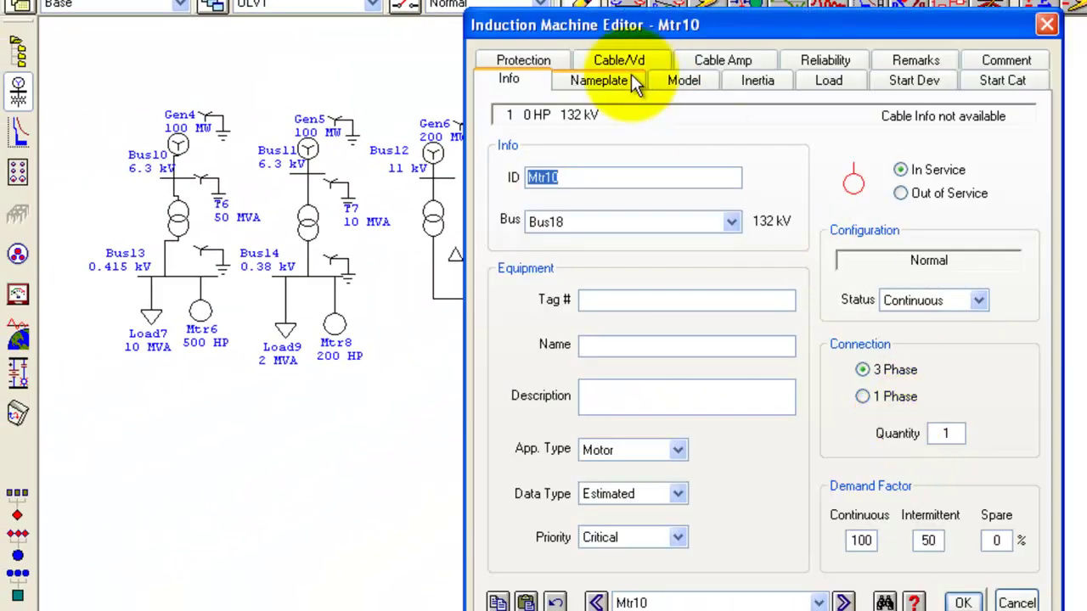
{"action": "left_click", "coordinate": [632, 78]}
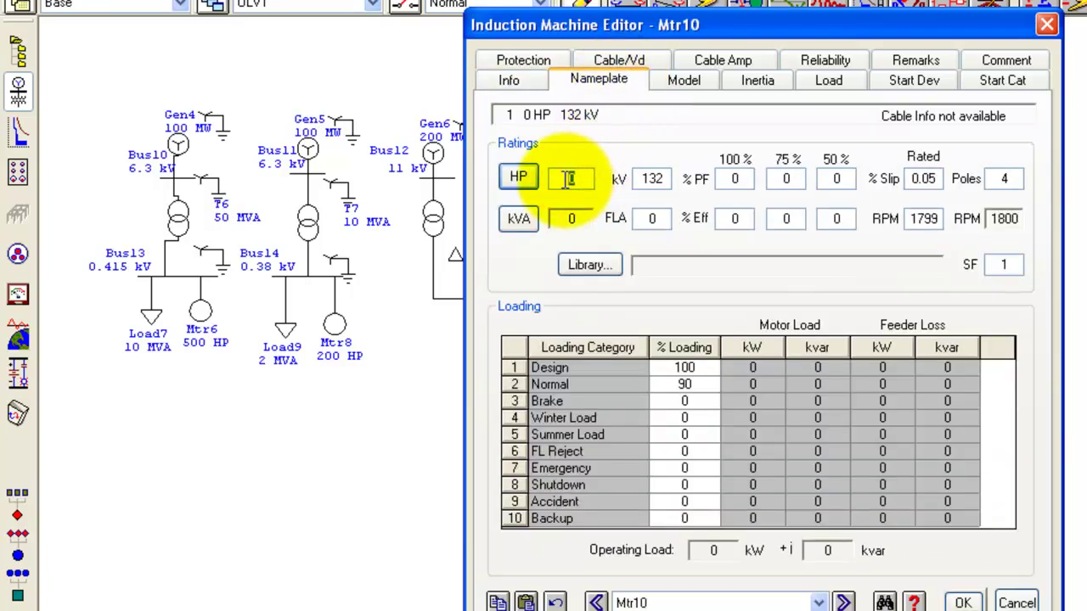
{"action": "left_click", "coordinate": [567, 180]}
{"action": "type", "text": "100"}
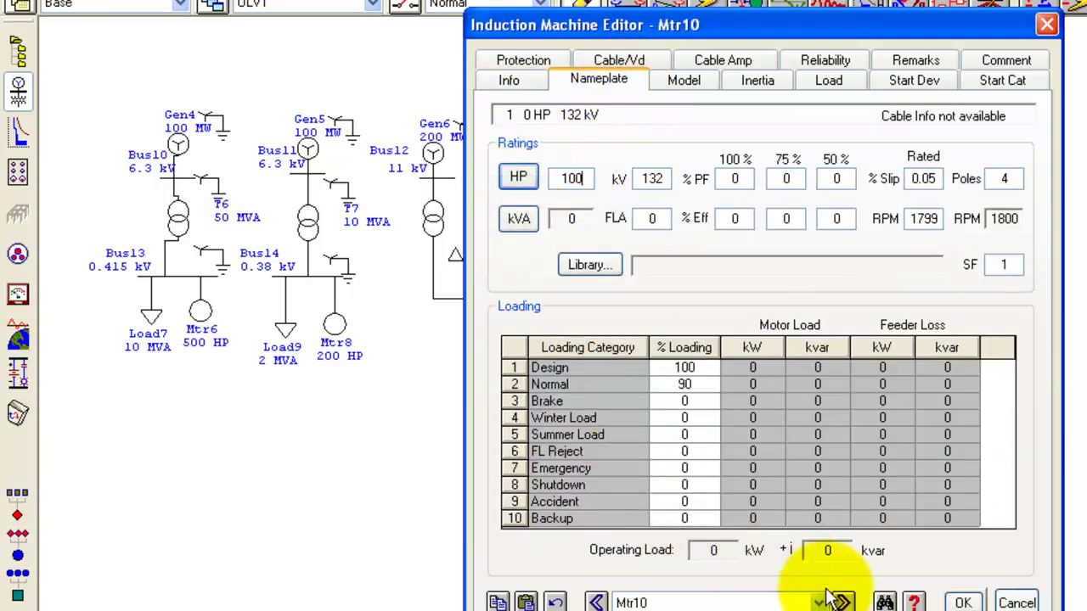
{"action": "left_click", "coordinate": [956, 599]}
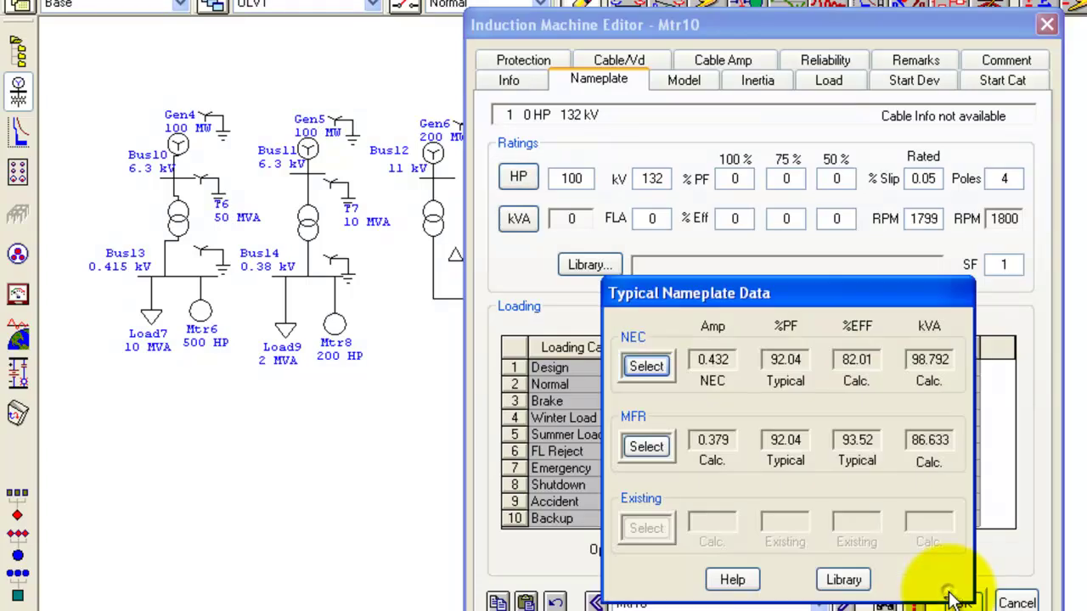
{"action": "left_click", "coordinate": [647, 366]}
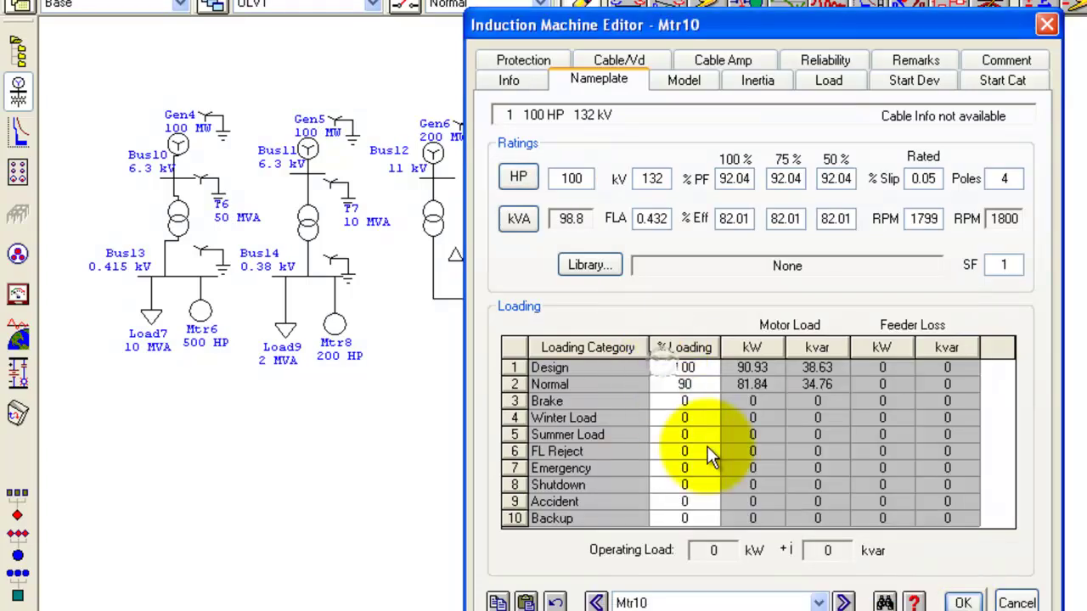
{"action": "left_click", "coordinate": [963, 601]}
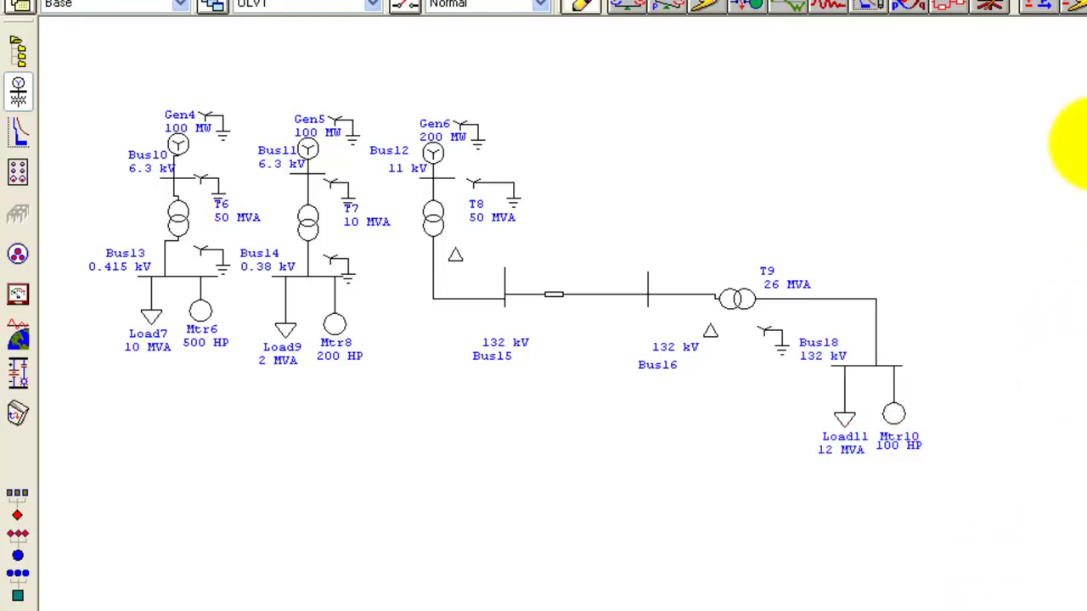
{"action": "left_click_drag", "start_coordinate": [1072, 121], "coordinate": [76, 552]}
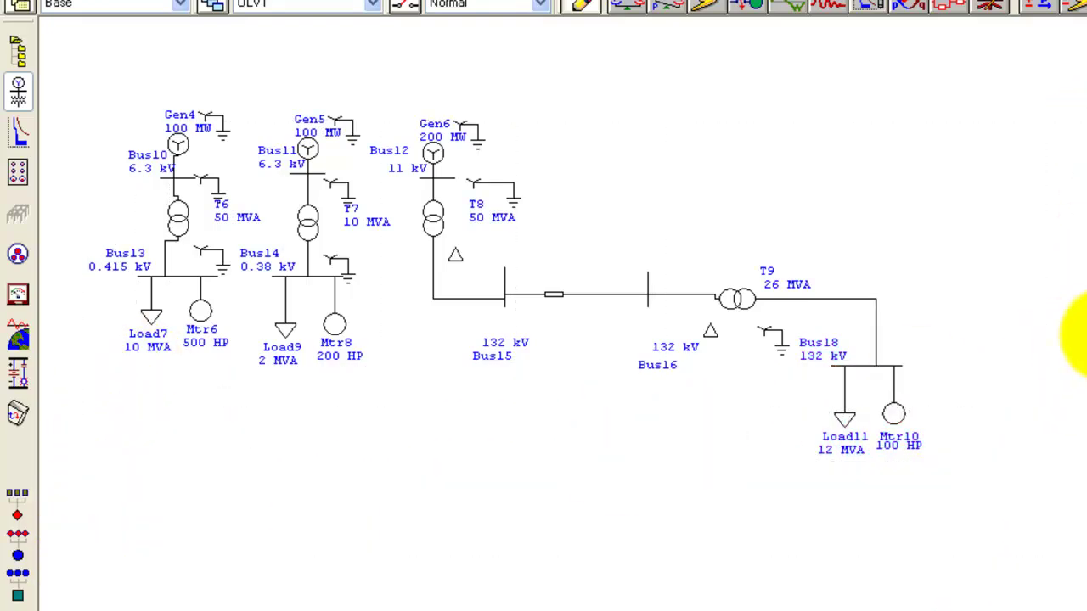